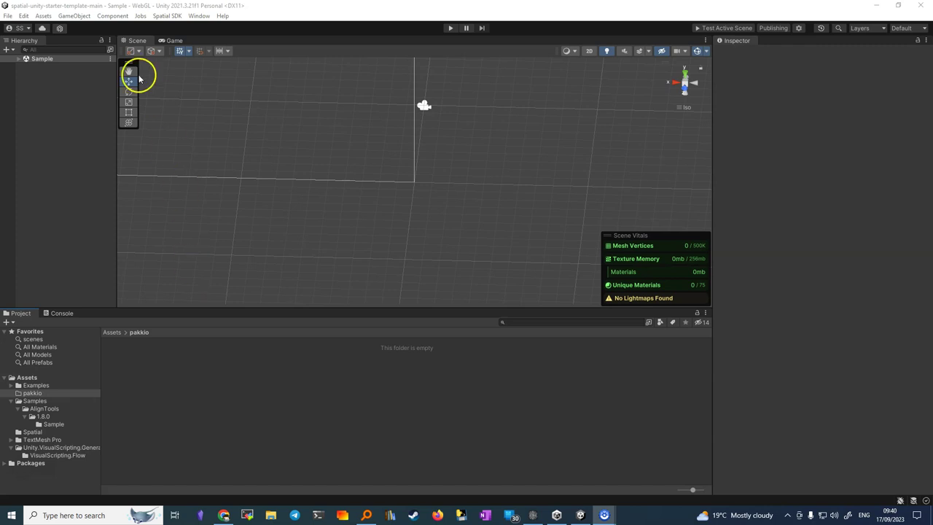
Create a new scene asset named 'light' in the pakkio folder via Create > Scene.
click(172, 40)
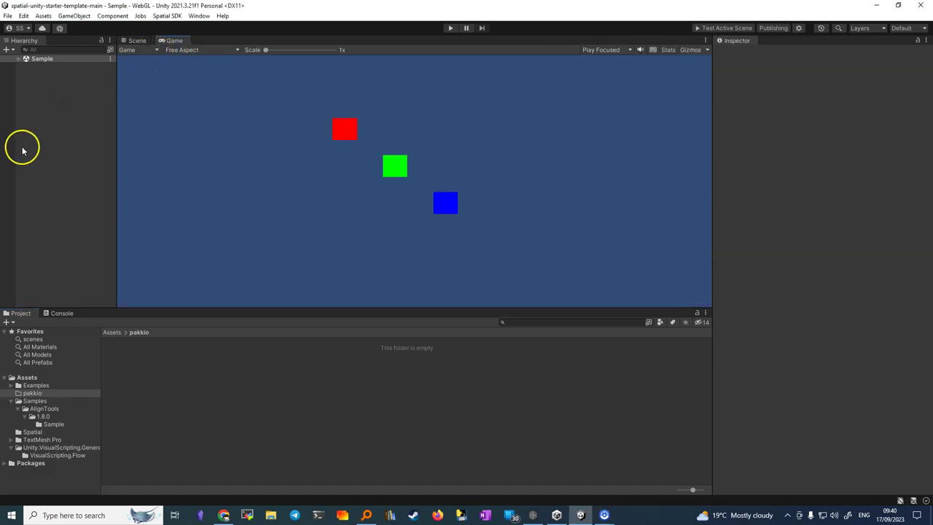
right_click(158, 362)
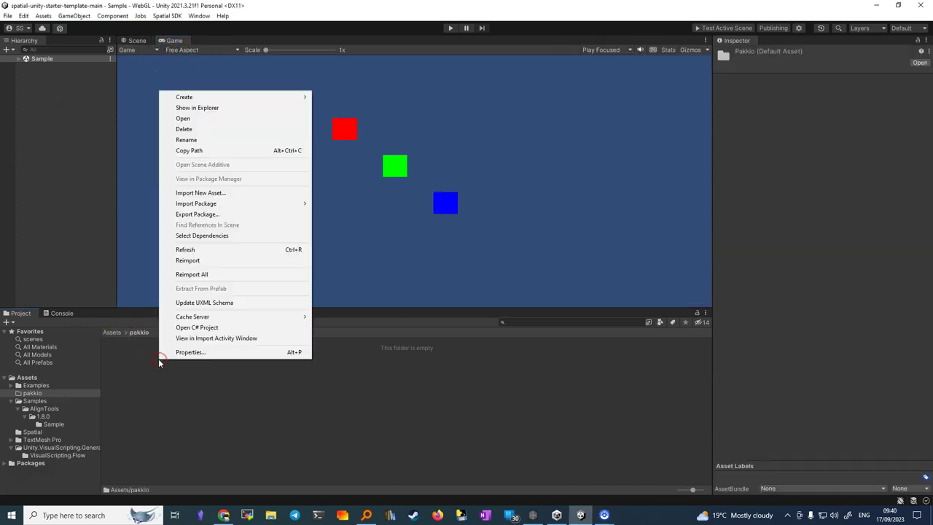
mouse_move(197, 98)
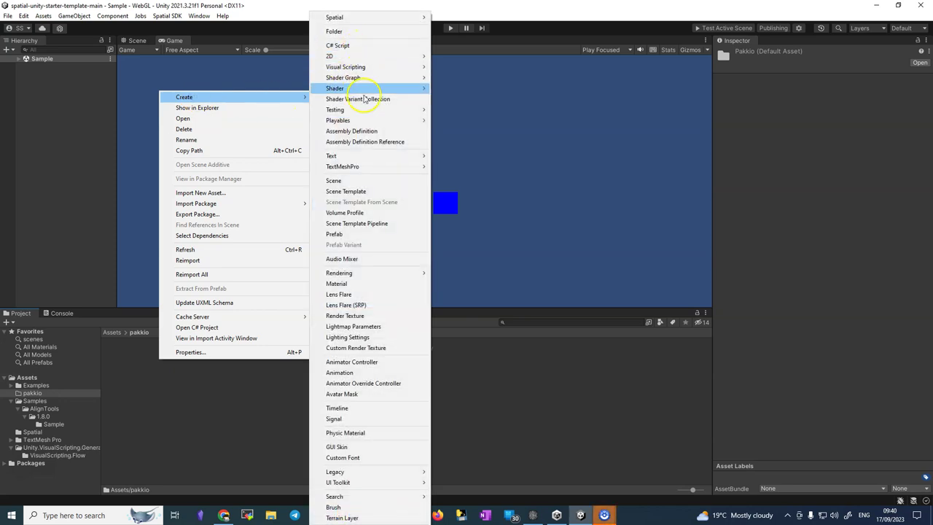
click(362, 184)
text(light)
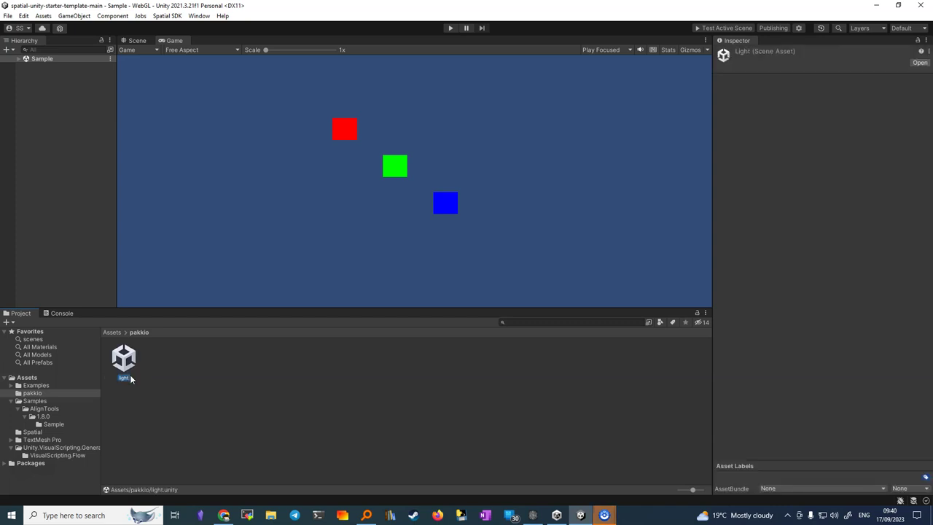
Open the light scene and add a 3D Plane object from the Hierarchy menu.
double_click(128, 363)
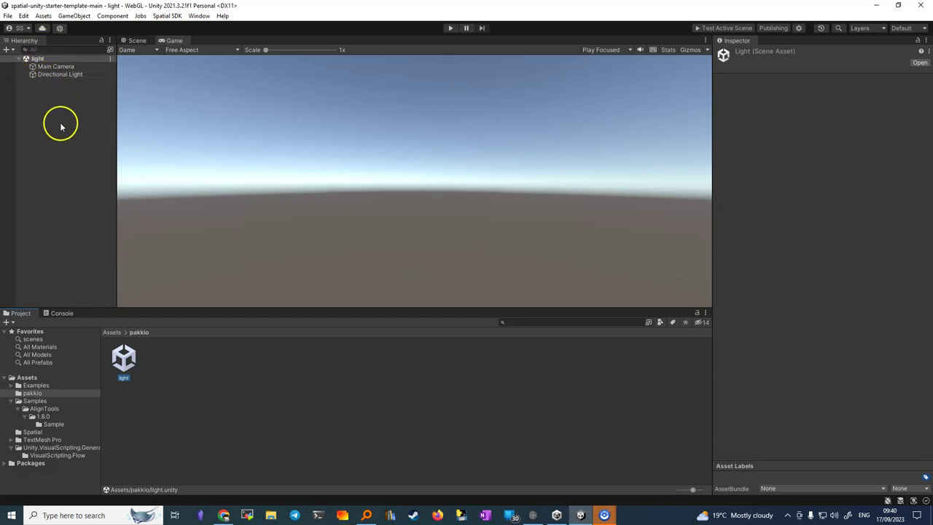
click(7, 51)
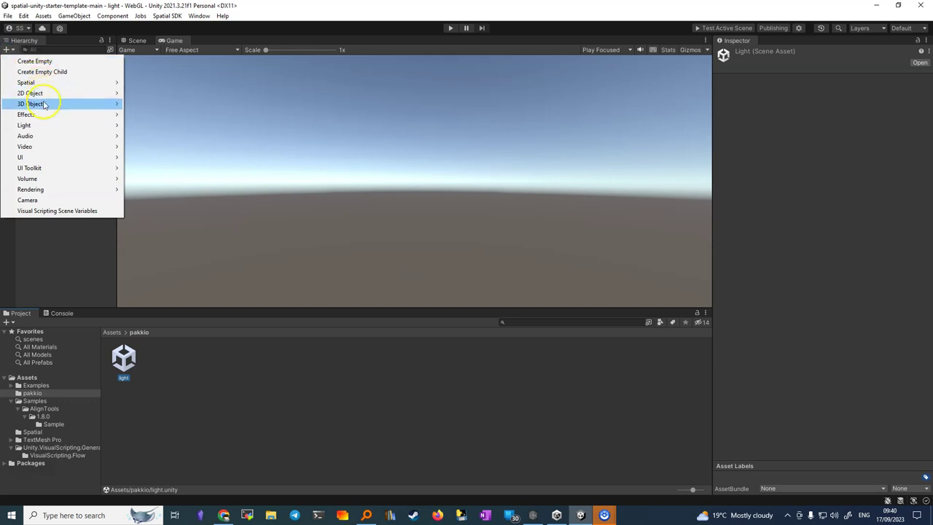
mouse_move(44, 105)
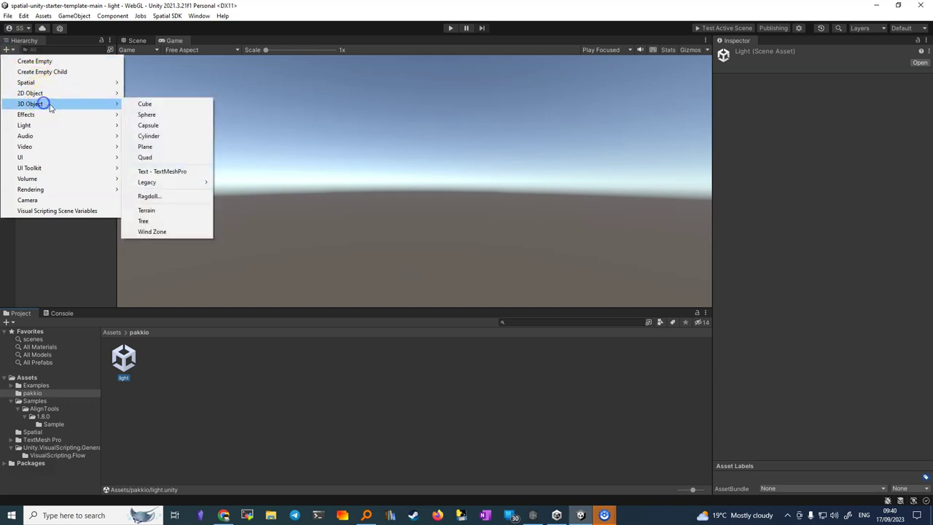
click(161, 148)
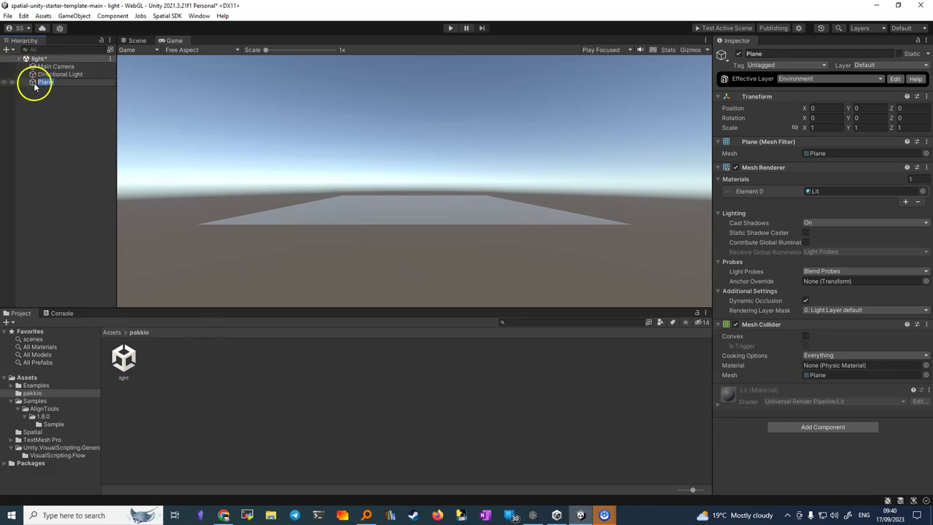
Add a Cube 3D object to the light scene and select it.
click(6, 49)
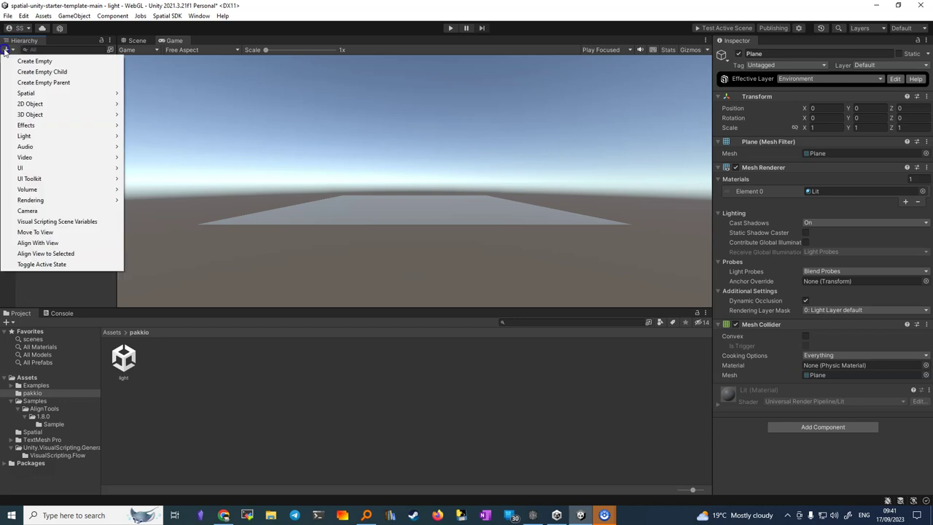
mouse_move(45, 113)
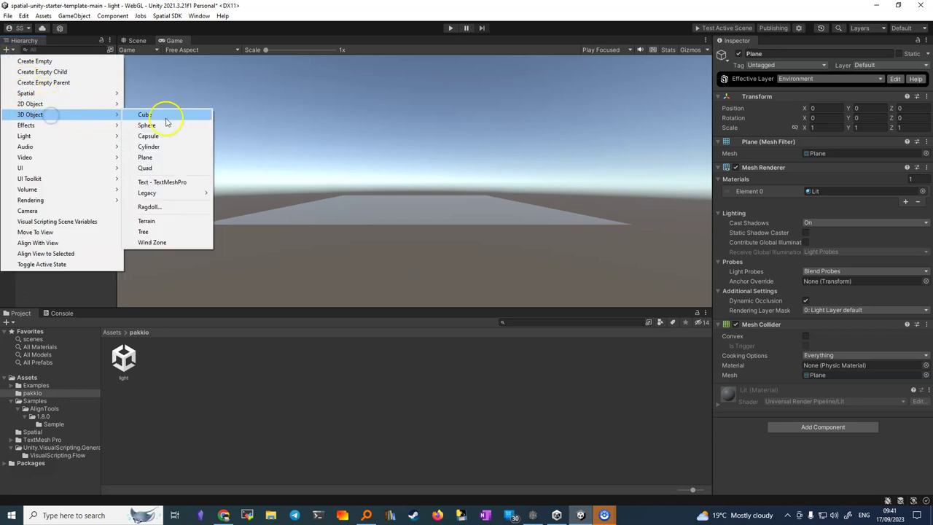
click(167, 116)
click(413, 199)
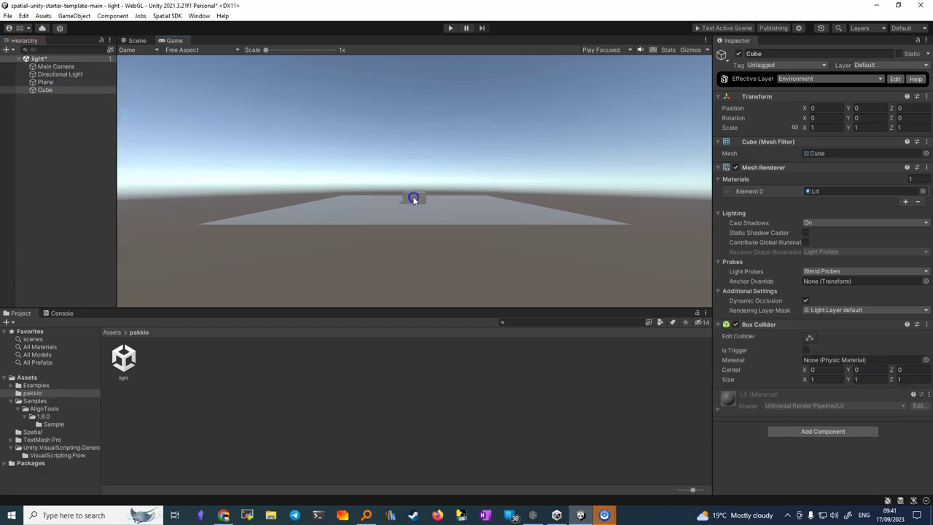
click(77, 90)
In the Scene view, raise the cube above the plane to about Y 1.75.
click(139, 41)
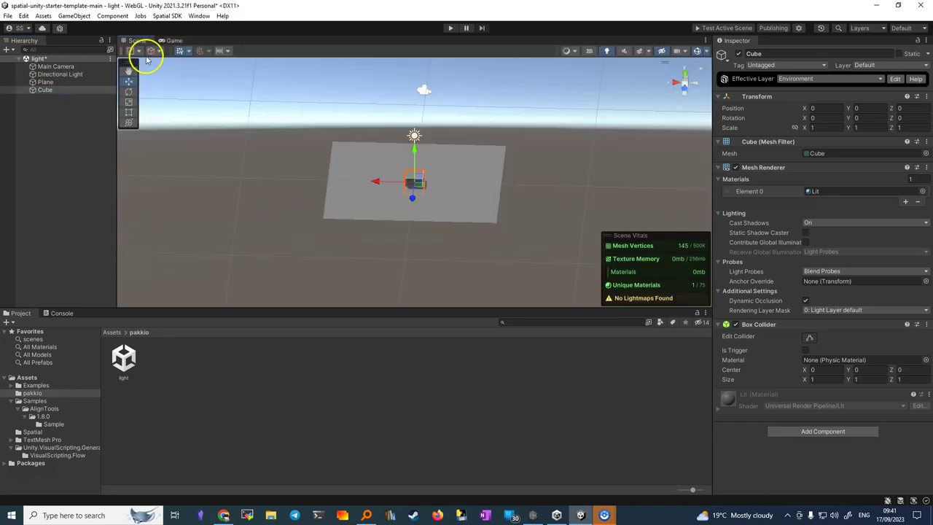
drag(416, 151, 415, 130)
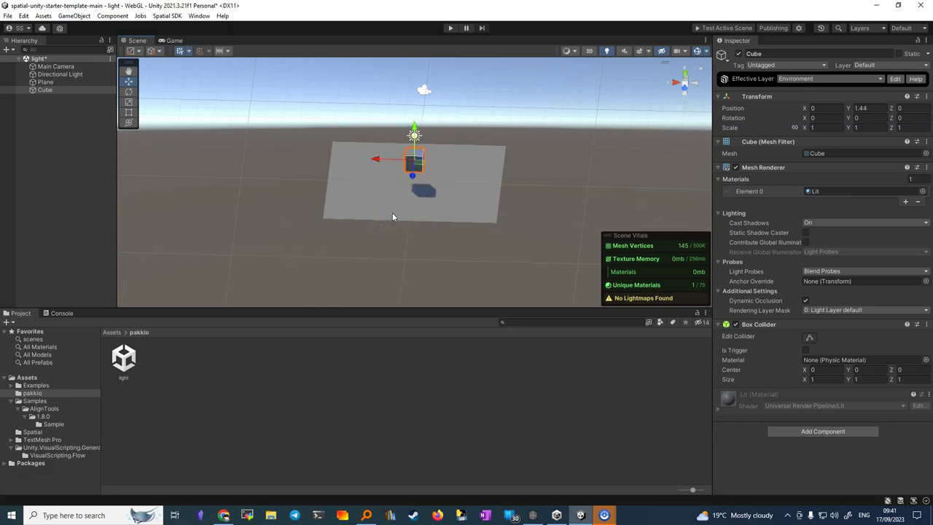
drag(416, 170, 414, 125)
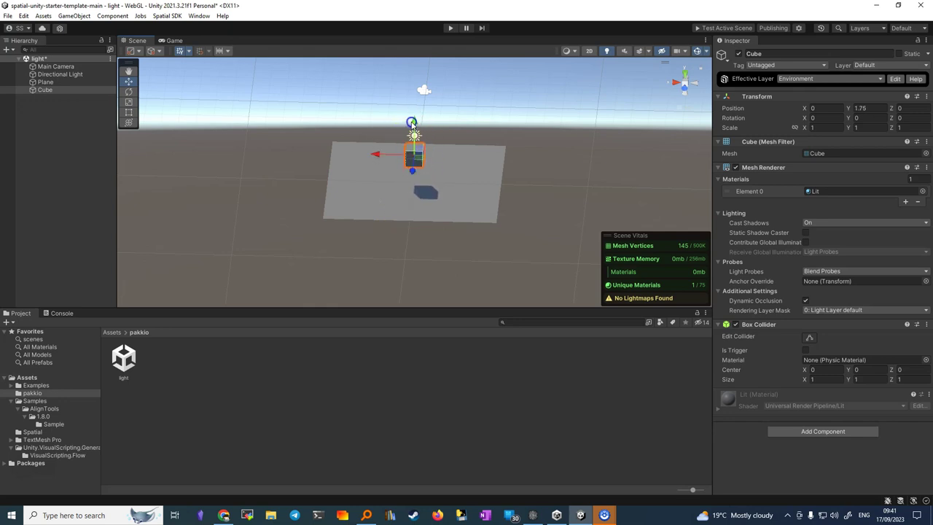
drag(48, 90, 38, 74)
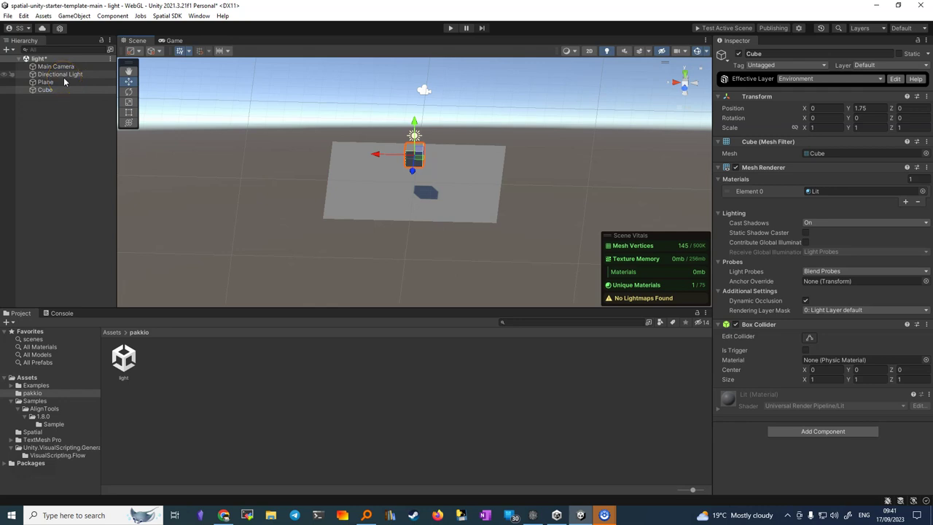
Rotate the Directional Light to about X 43.6, Y -67.1, Z -27.5 with the Rotate tool.
double_click(59, 75)
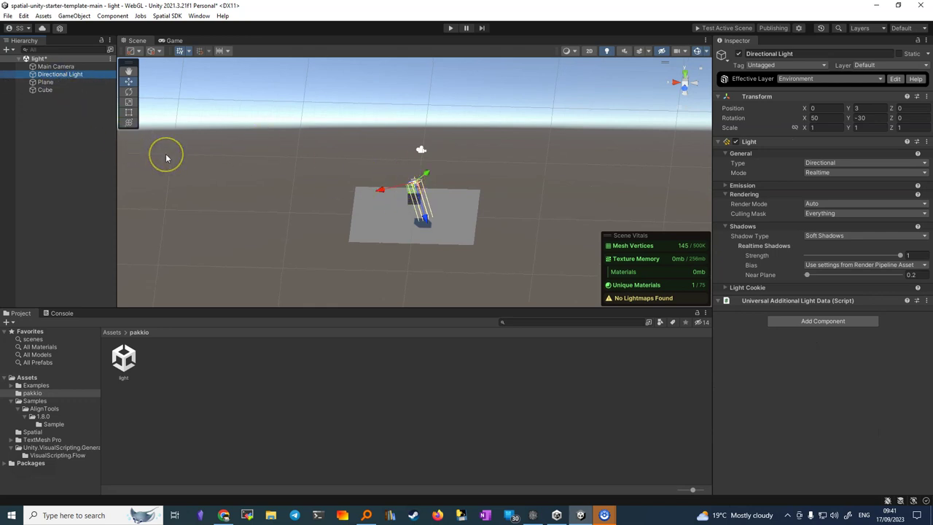
click(128, 93)
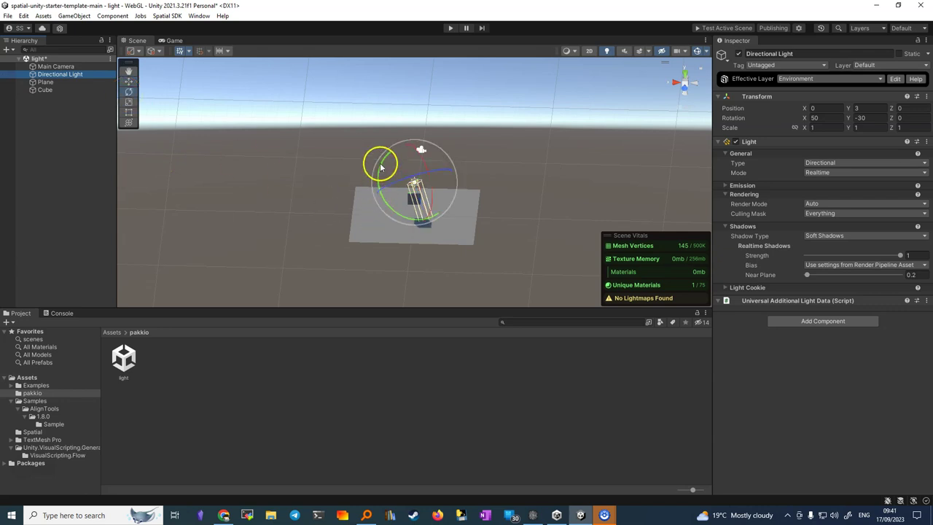
mouse_move(380, 163)
mouse_down()
mouse_move(381, 194)
mouse_move(421, 154)
mouse_move(367, 177)
mouse_up()
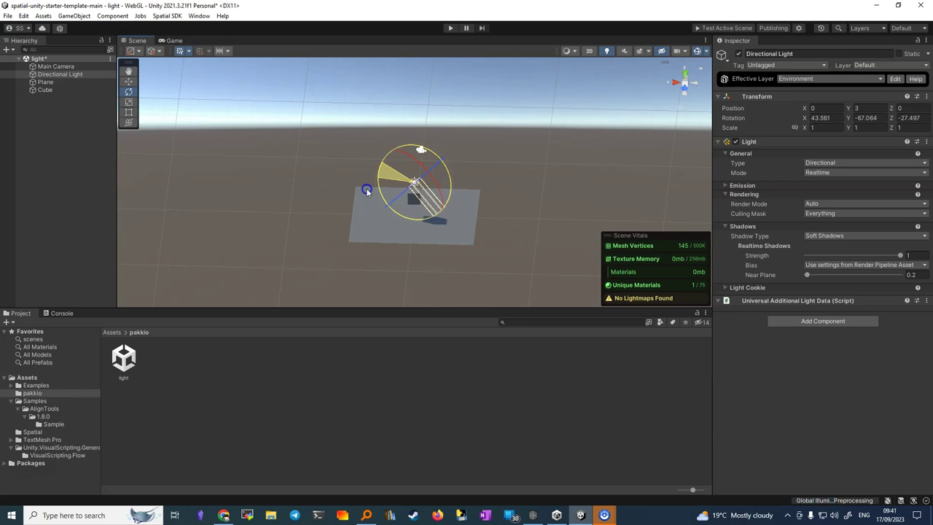
drag(367, 178, 368, 189)
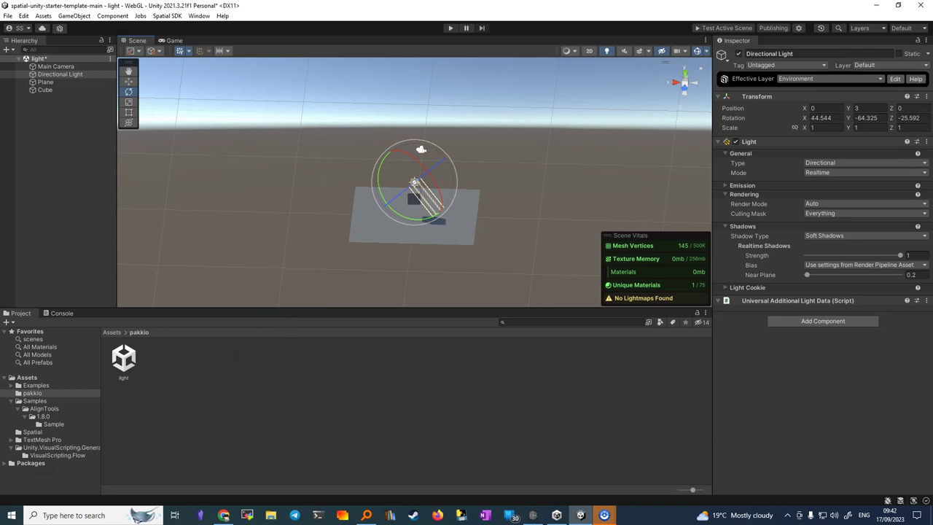
Switch the Directional Light's Light mode from Realtime to Baked in the Inspector.
click(52, 74)
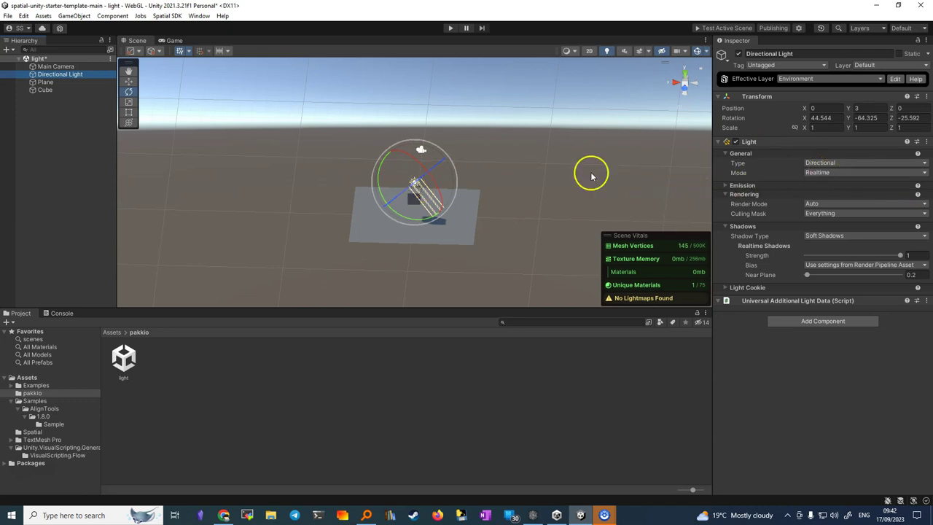
click(809, 172)
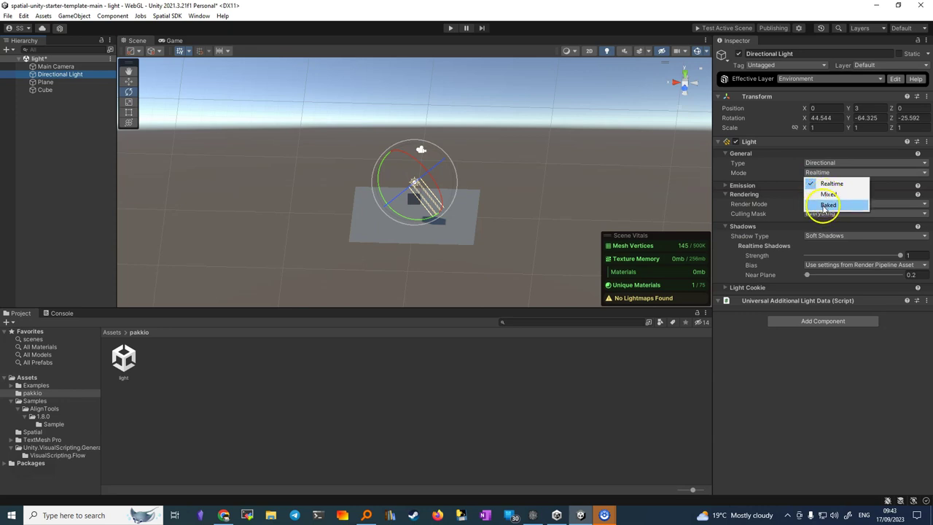
click(828, 205)
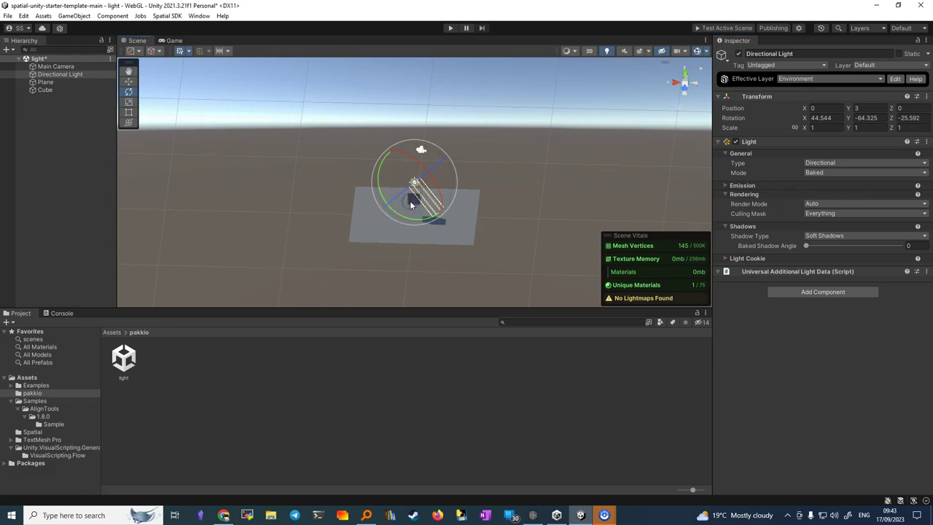
Mark the Cube as Static, check it in the Game view, then select the Plane.
click(40, 90)
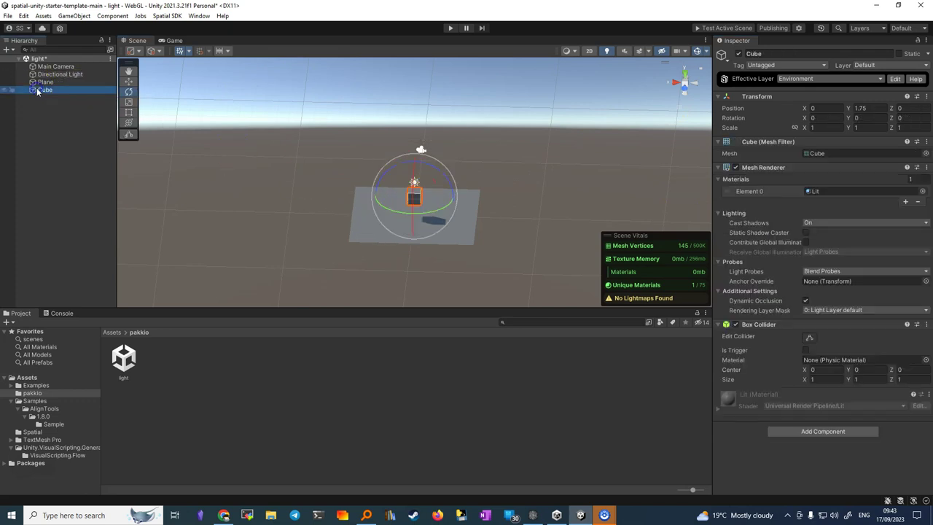
click(898, 53)
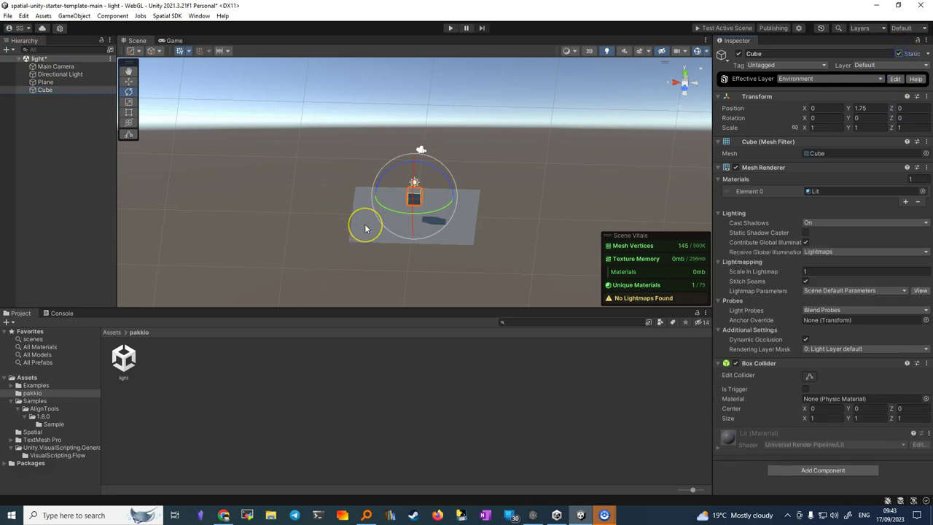
click(170, 40)
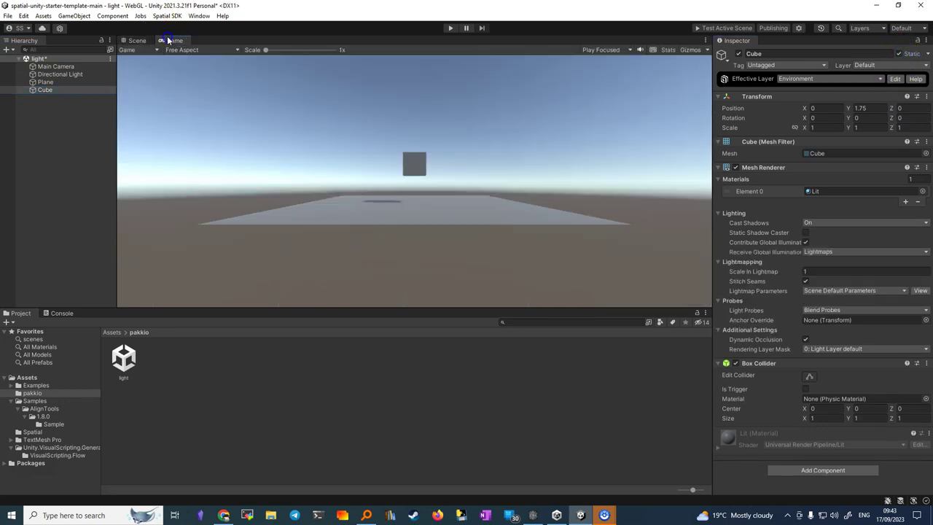
drag(162, 40, 133, 42)
click(411, 166)
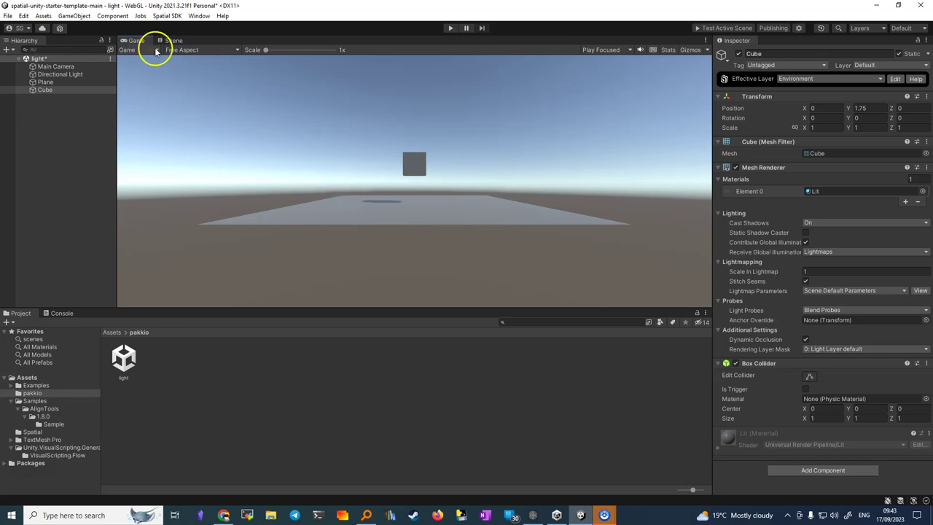
click(174, 40)
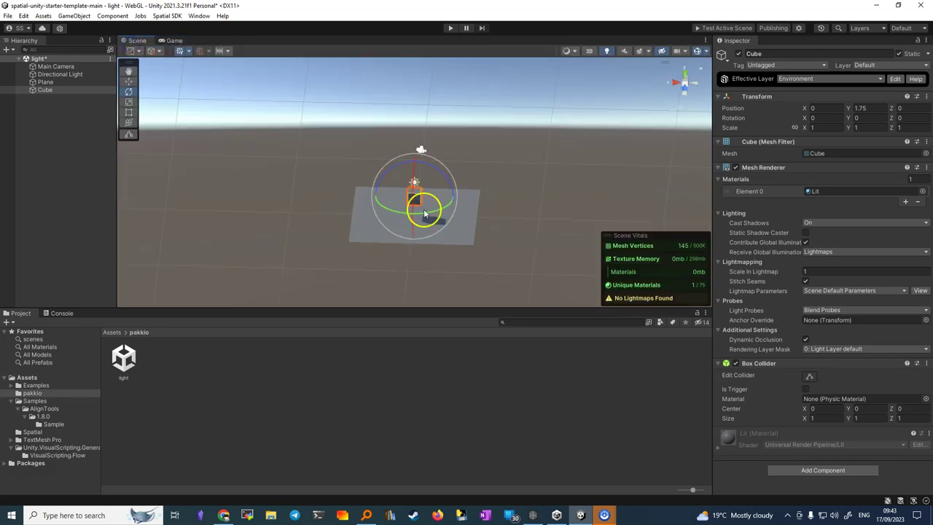
click(461, 228)
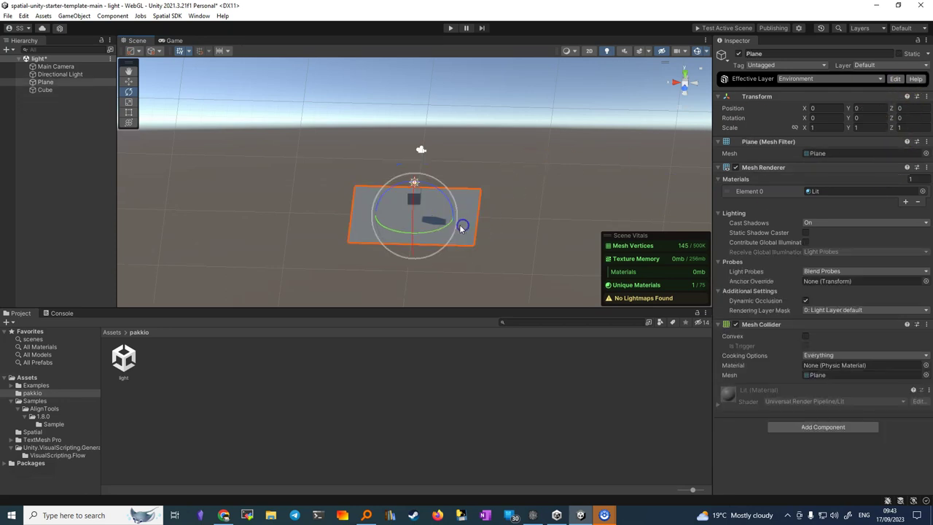
Mark the Plane as Static, then confirm the Directional Light is Baked with Soft Shadows.
click(898, 54)
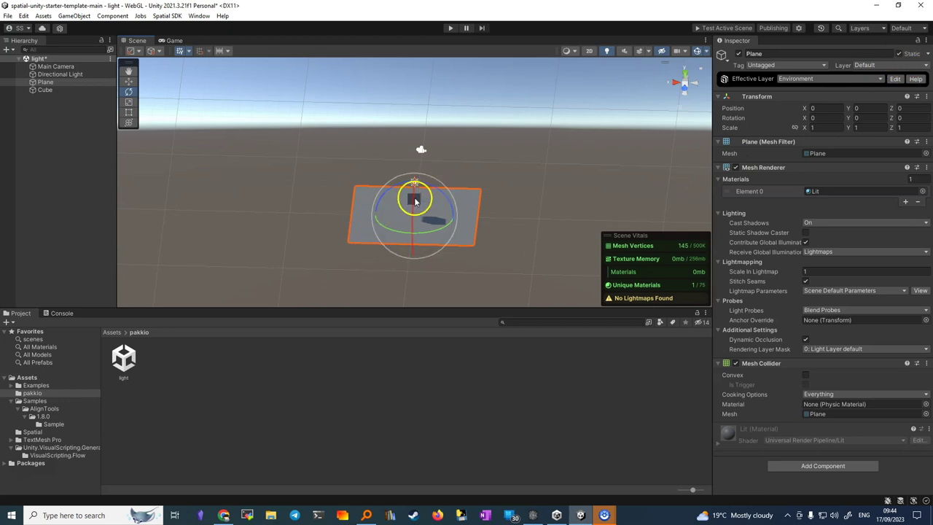
drag(42, 83, 44, 93)
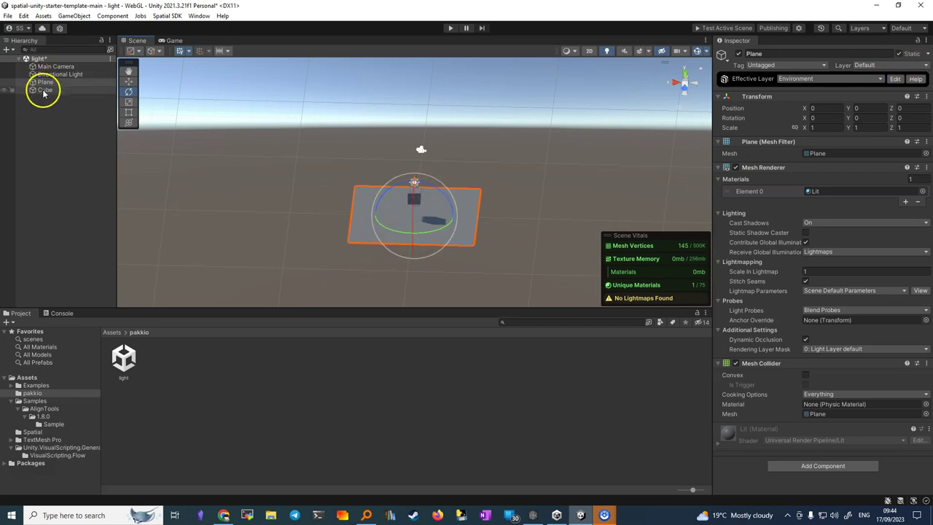
click(43, 92)
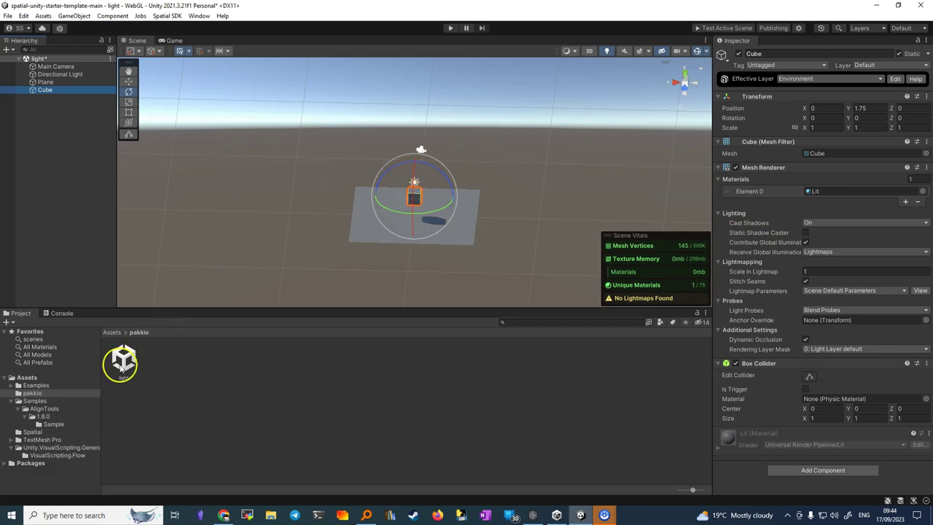
click(48, 75)
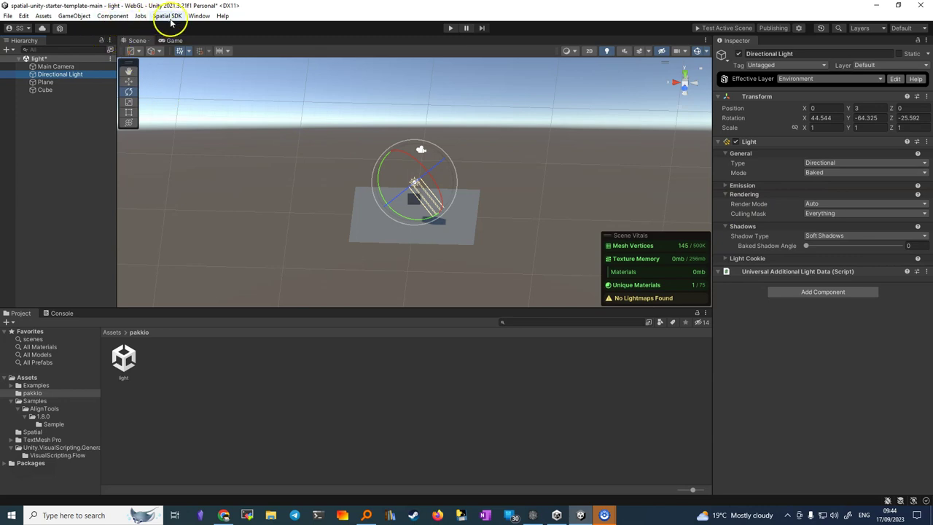
Open Window > Rendering > Lighting and dock the Lighting tab beside the Inspector.
click(198, 15)
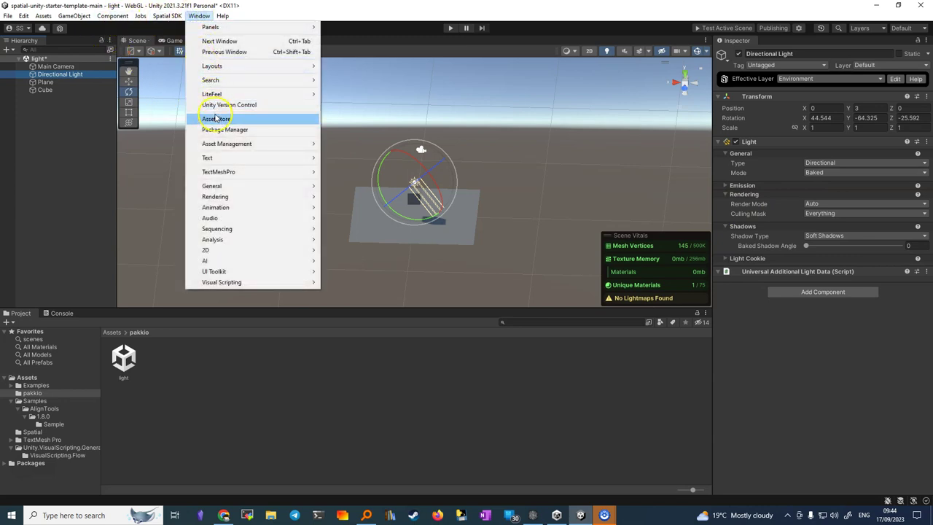
mouse_move(228, 199)
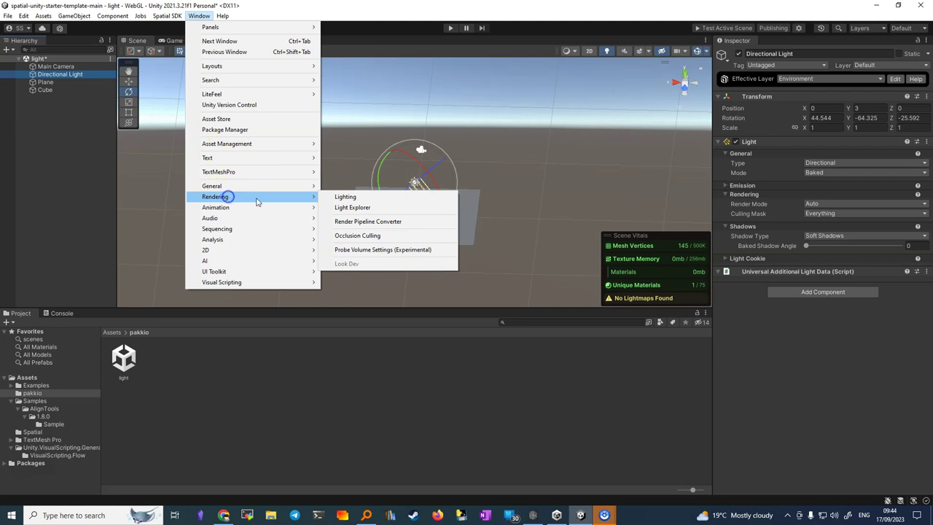
click(344, 198)
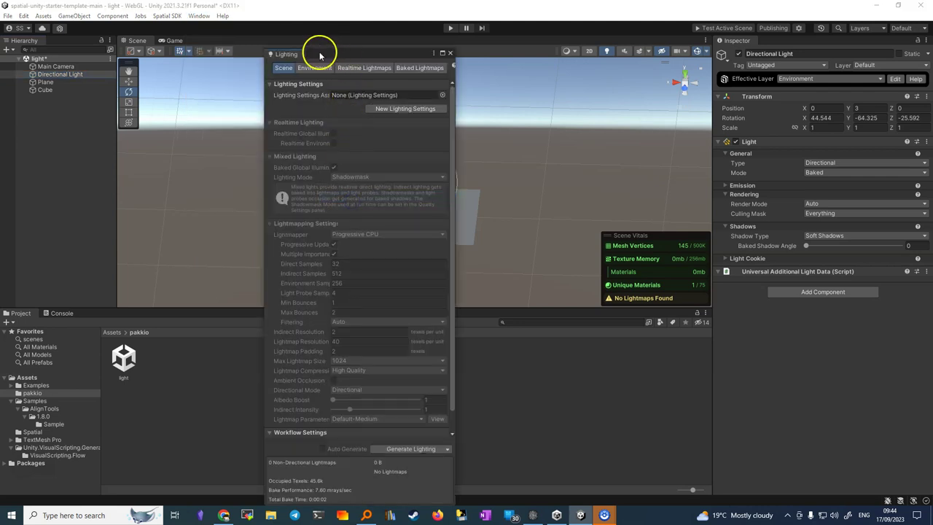
drag(287, 55, 775, 41)
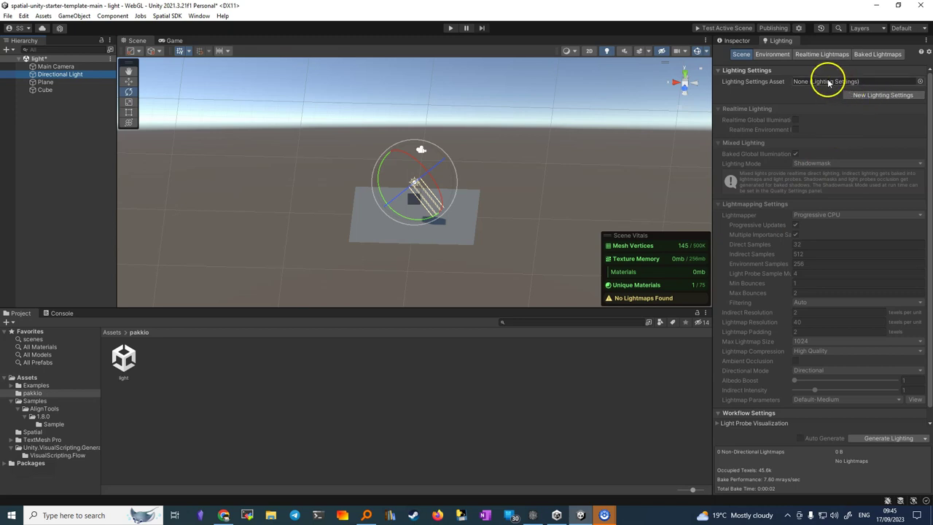
Create a New Lighting Settings asset and set Indirect and Environment Samples to 32.
click(869, 94)
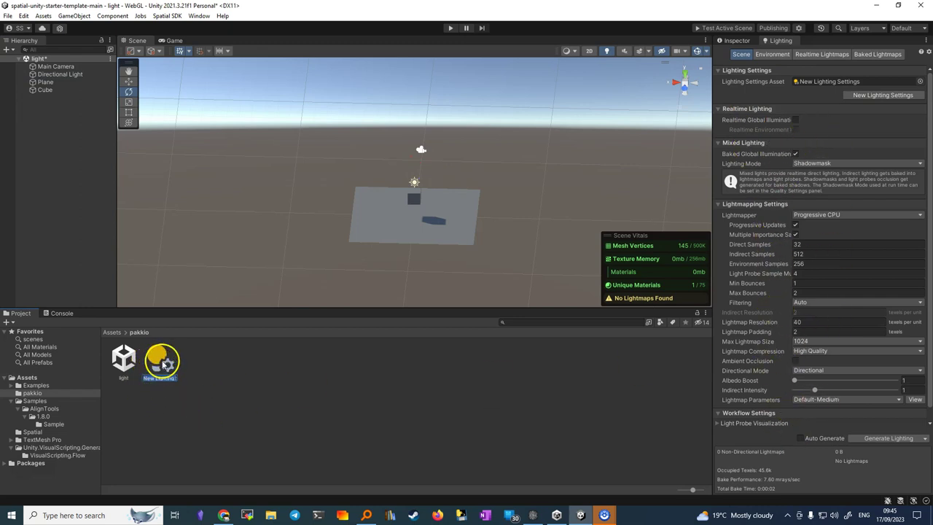
click(810, 254)
drag(810, 254, 742, 260)
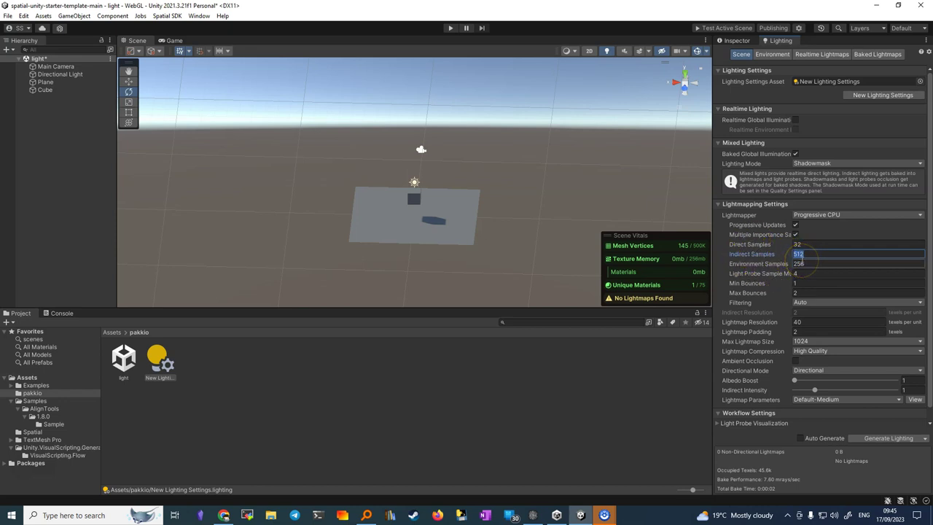
text(32)
click(810, 266)
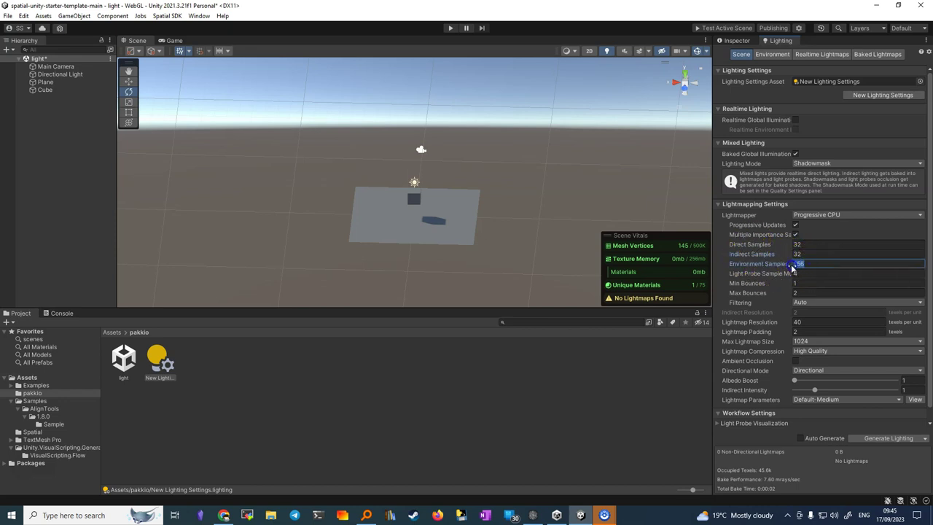
text(32)
click(808, 273)
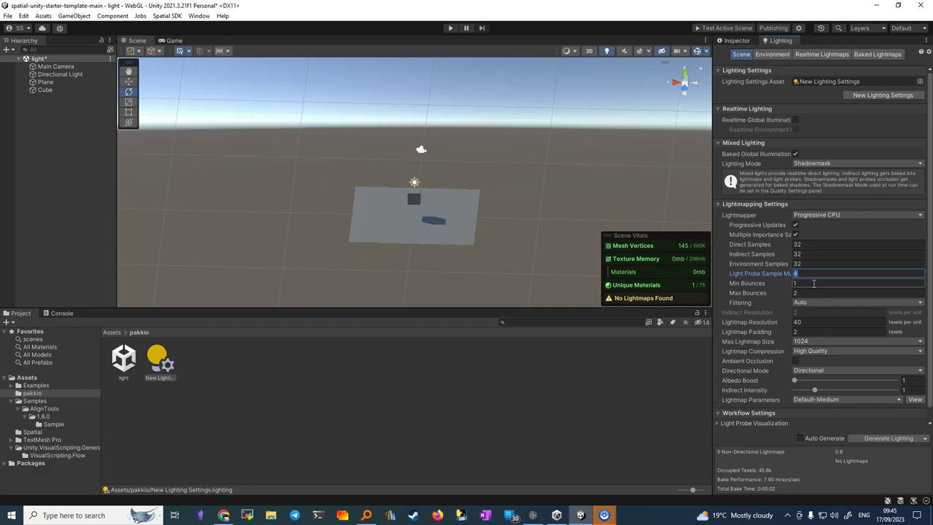
Set the Lightmap Resolution to 20.
click(805, 323)
text(20)
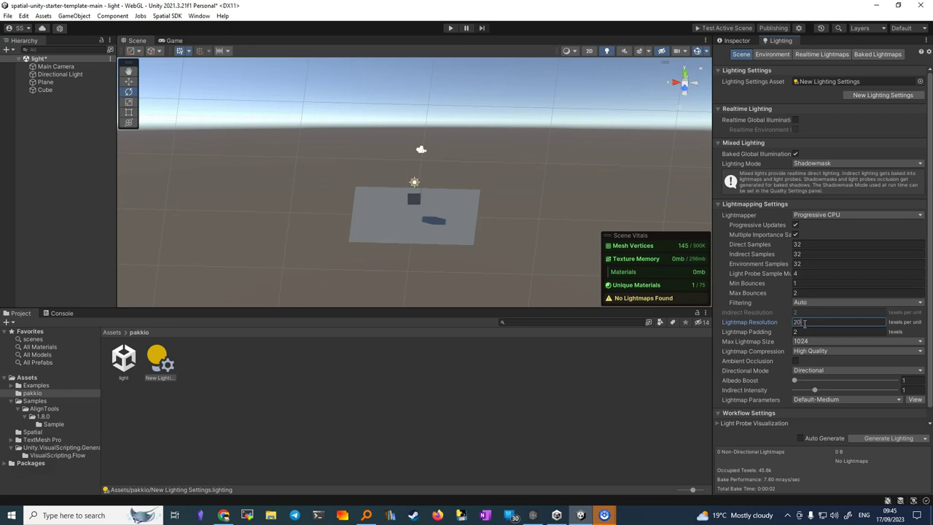
key(Tab)
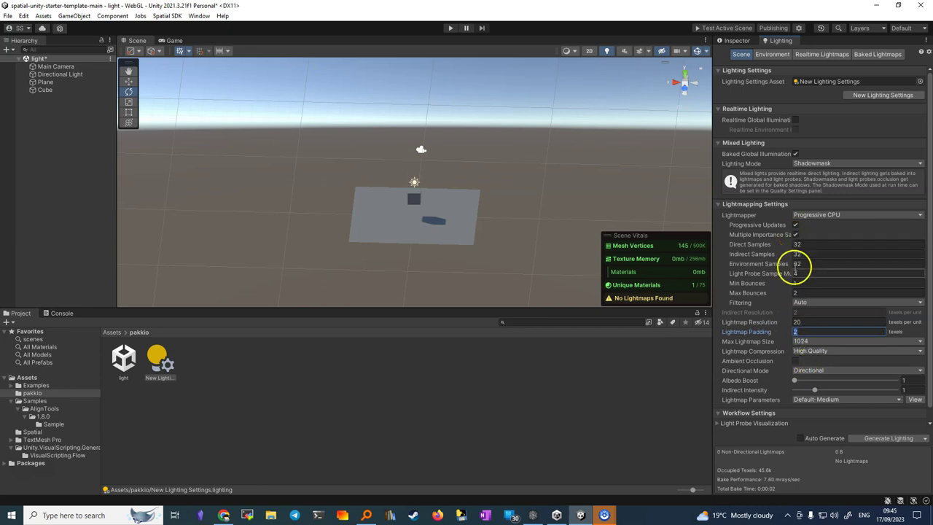
mouse_move(787, 346)
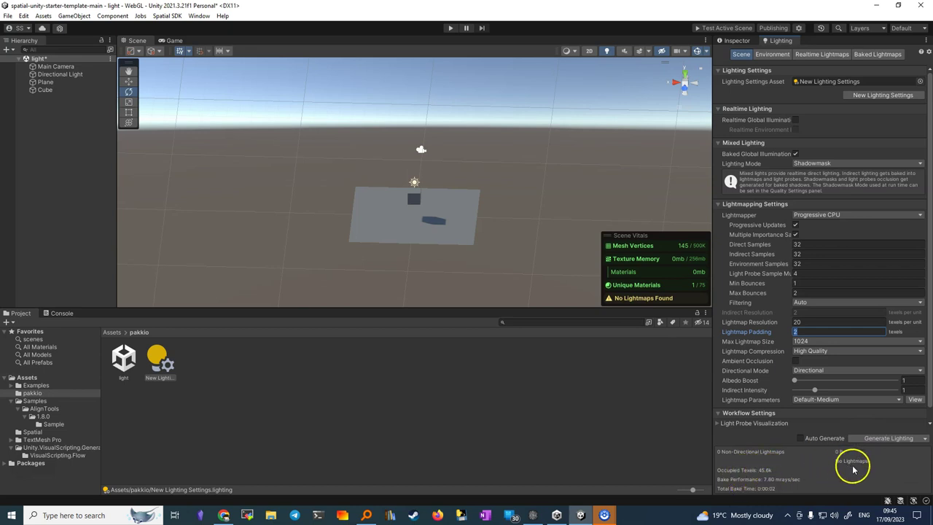
Bake the lightmaps, browse the generated light folder, and open the Spatial Portal config.
click(886, 438)
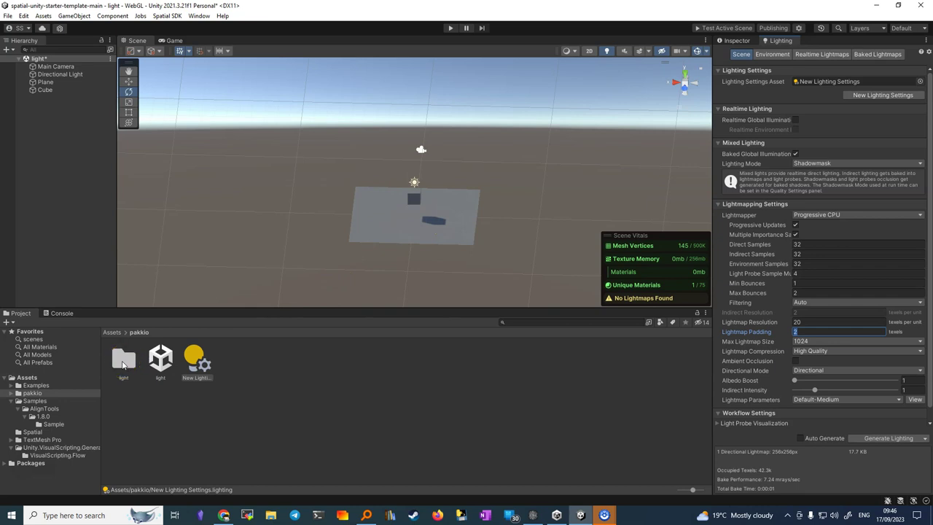
double_click(124, 358)
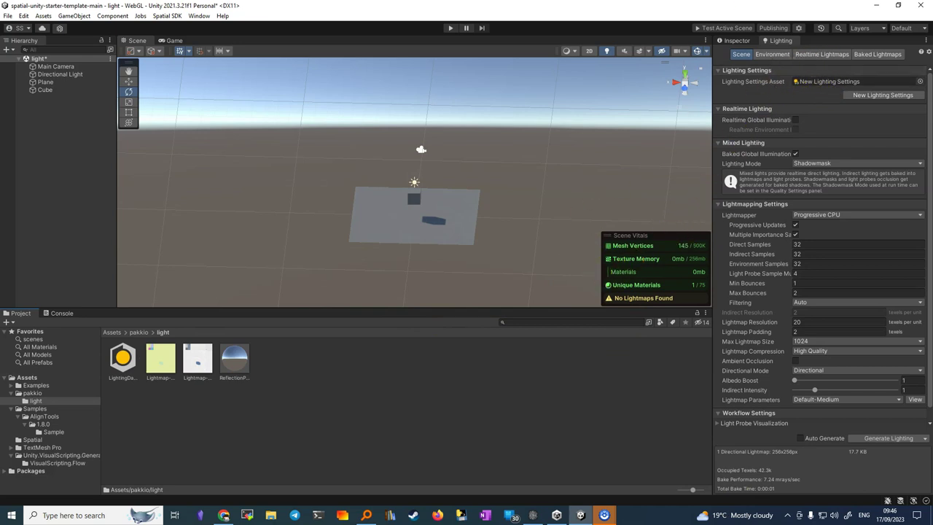
click(798, 28)
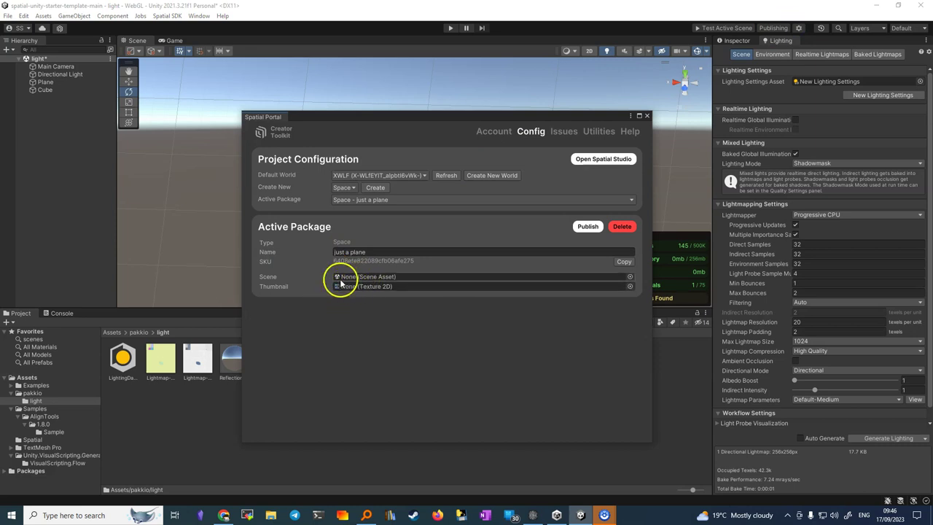
Drag the light scene from the pakkio folder into the Spatial Portal's Active Package Scene field.
click(37, 59)
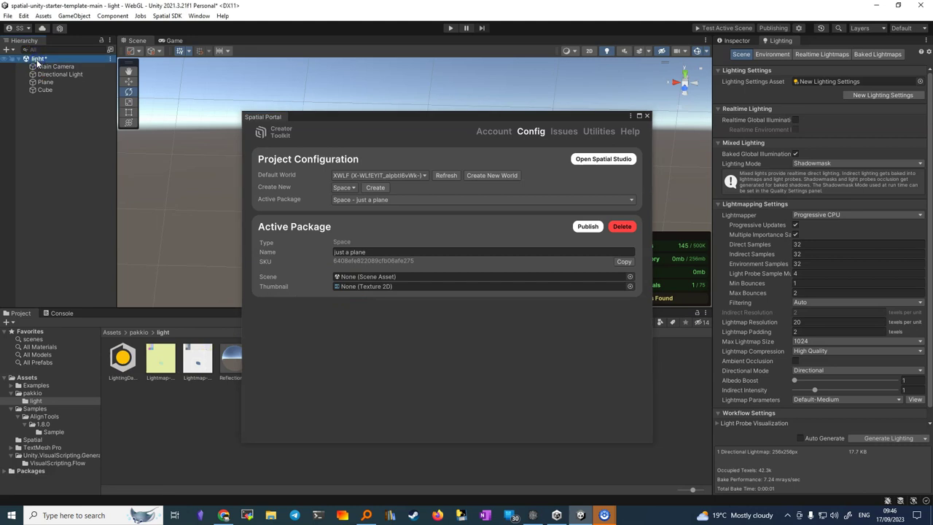
drag(318, 117, 404, 119)
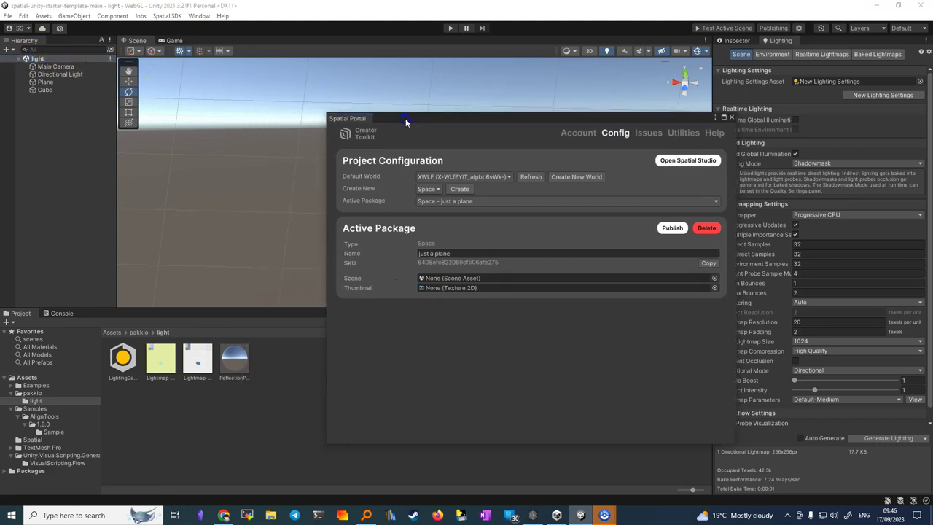
click(137, 333)
drag(160, 361, 428, 282)
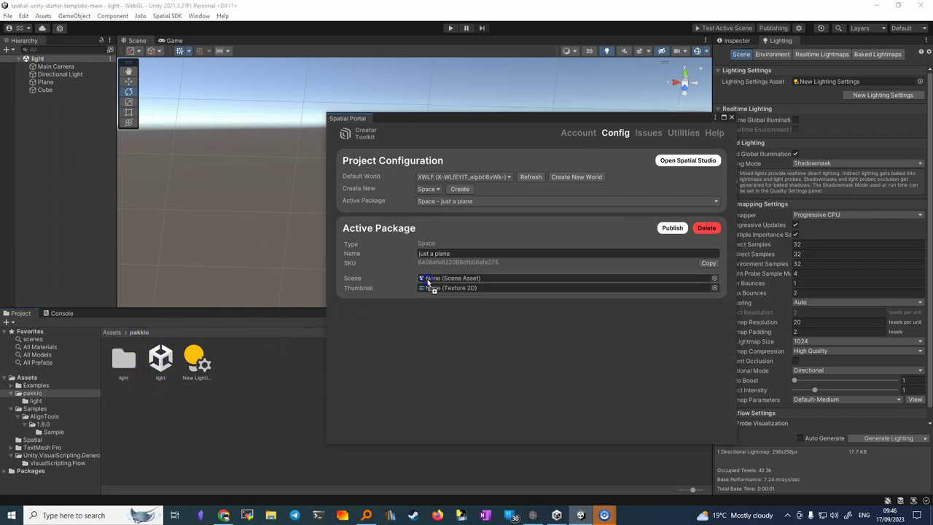
drag(428, 282, 428, 282)
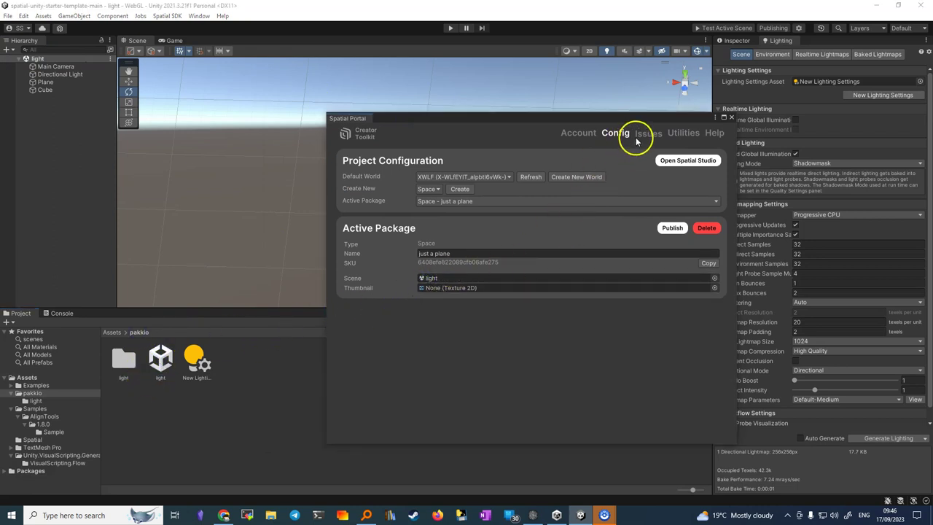
mouse_move(617, 117)
mouse_down()
mouse_move(544, 208)
mouse_move(276, 185)
mouse_up()
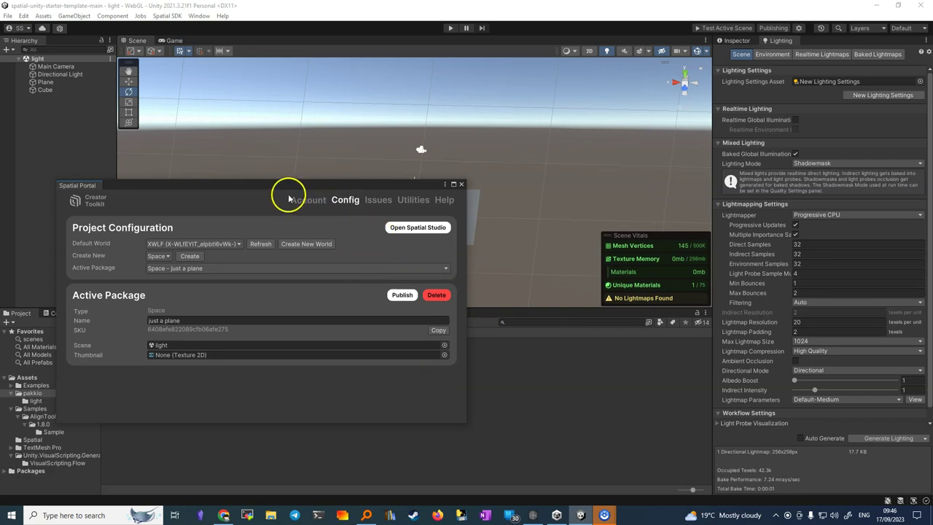
Refresh the Spatial Portal Issues check and enlarge the window to show its 4 errors.
click(372, 201)
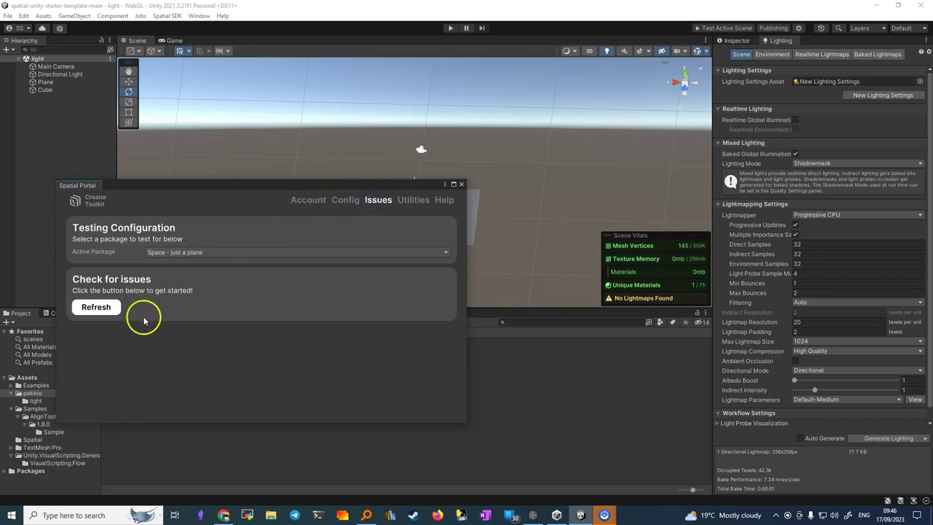
click(80, 308)
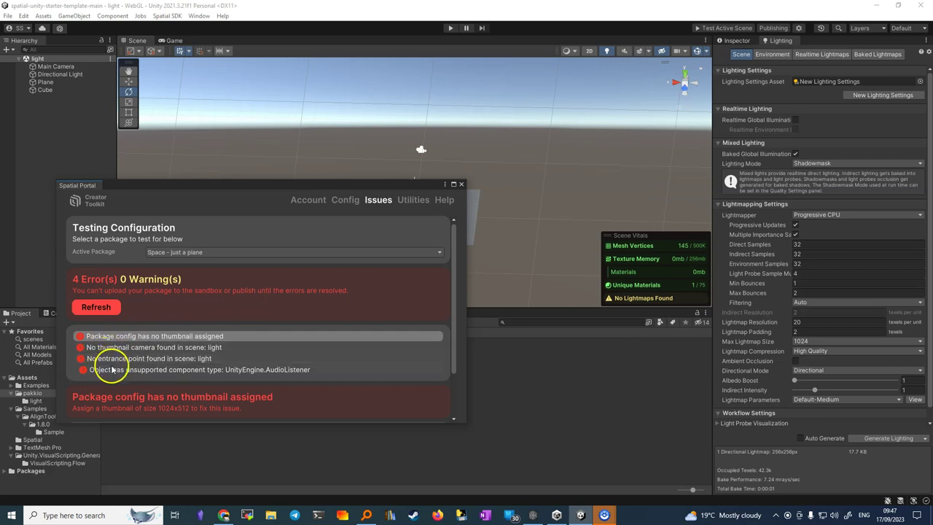
drag(210, 187, 435, 148)
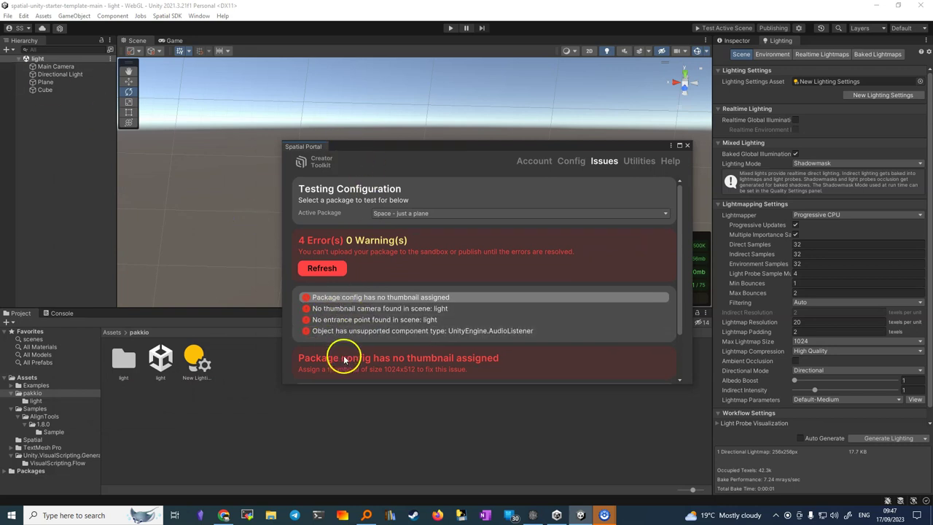
click(360, 387)
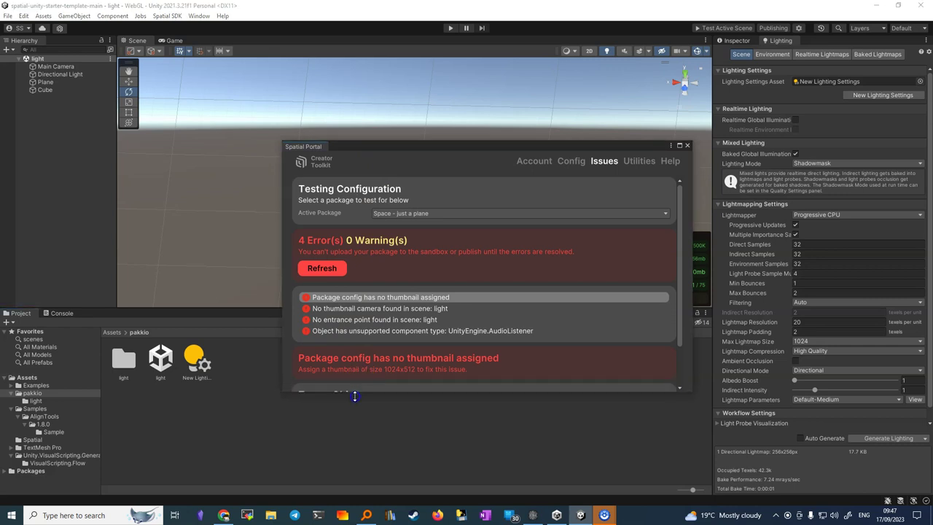
drag(355, 385, 363, 479)
click(318, 308)
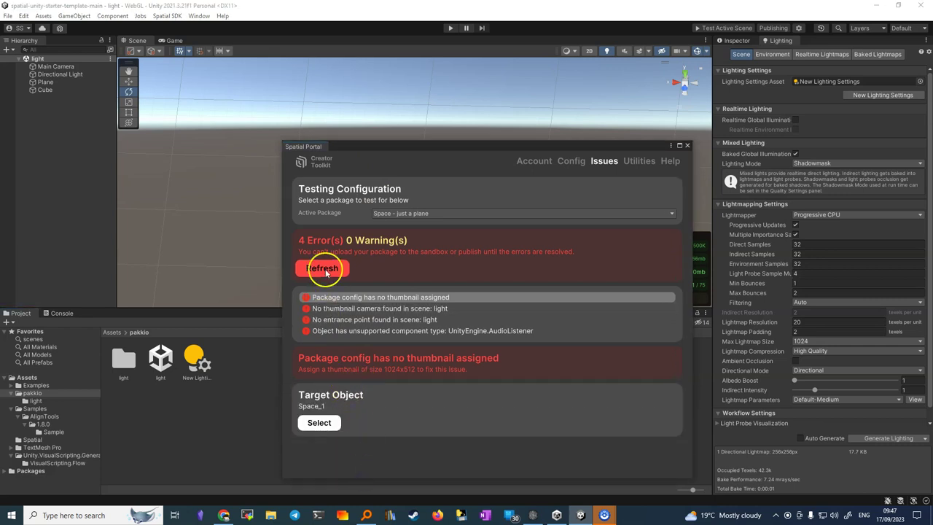
Add a Spatial Entrance Point to the light scene, rotate it, and refresh the issue check.
click(8, 53)
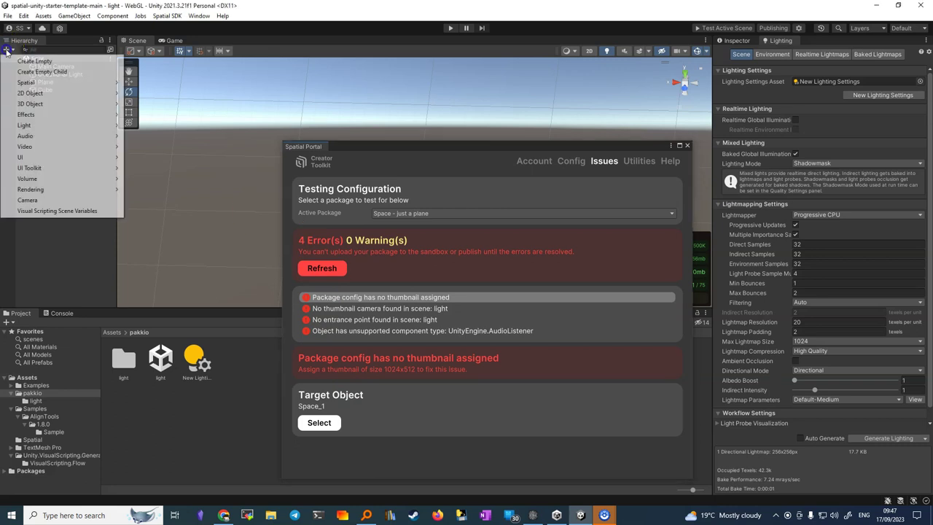
mouse_move(43, 88)
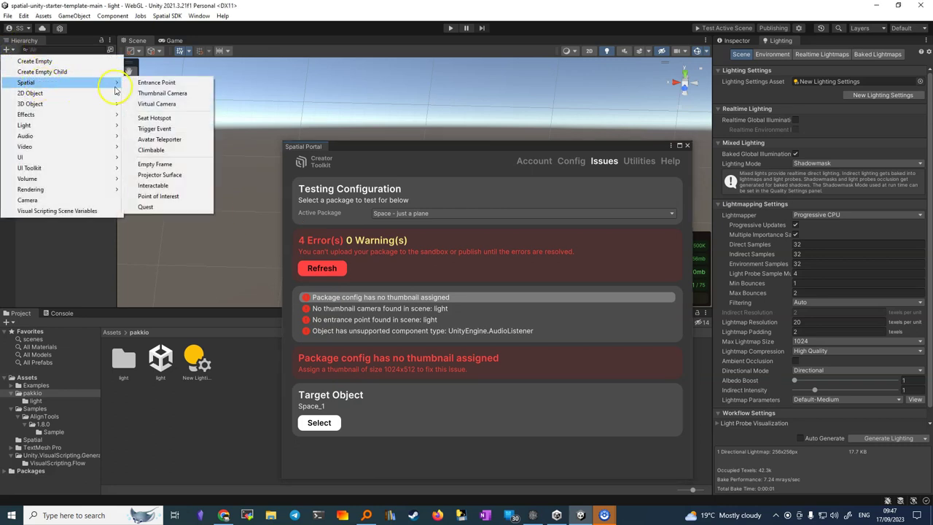
click(144, 83)
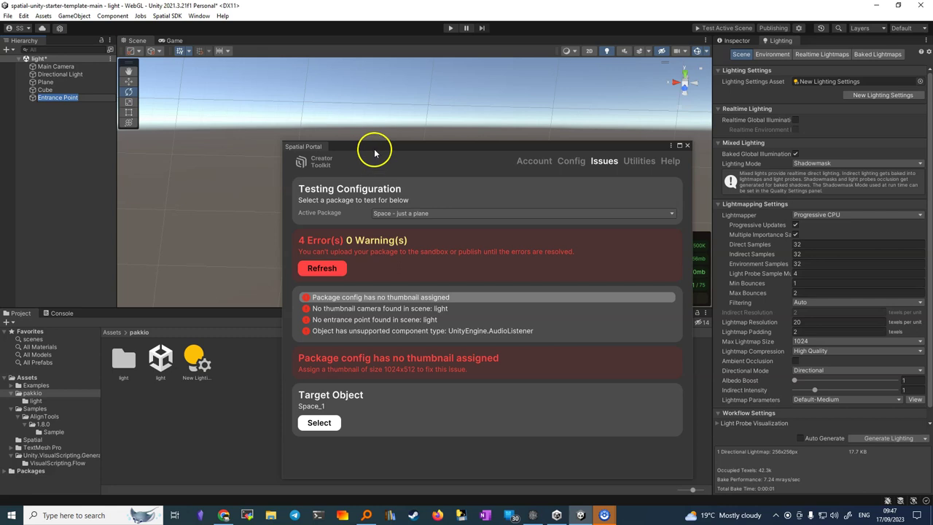
drag(375, 151, 674, 165)
drag(413, 205, 406, 217)
click(128, 81)
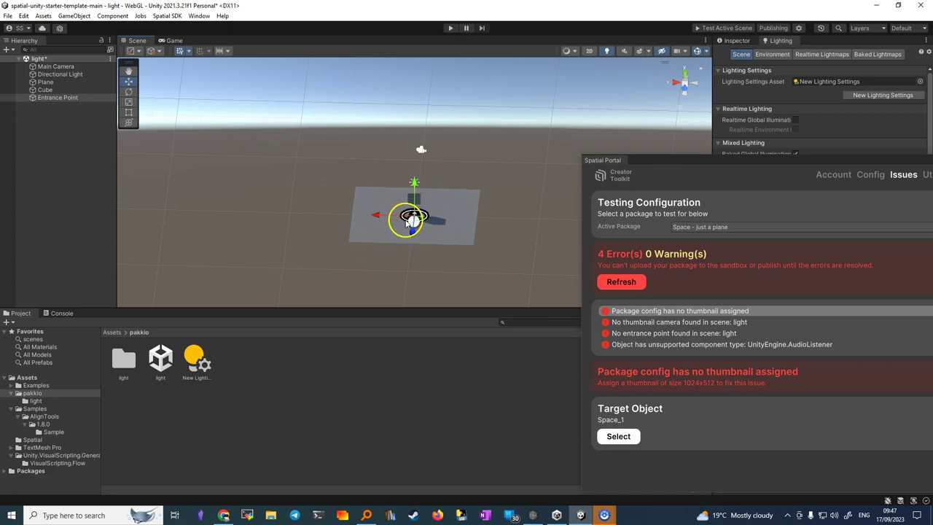
key(e)
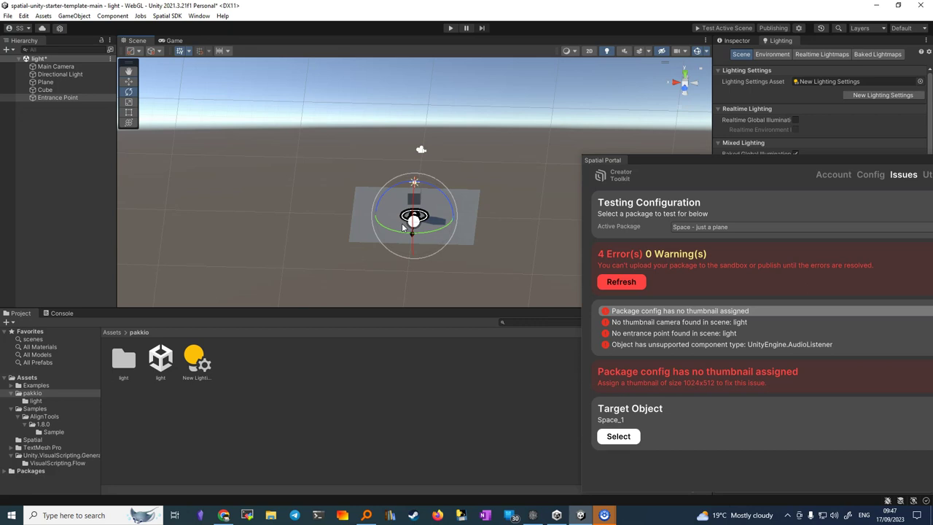
drag(400, 233, 626, 237)
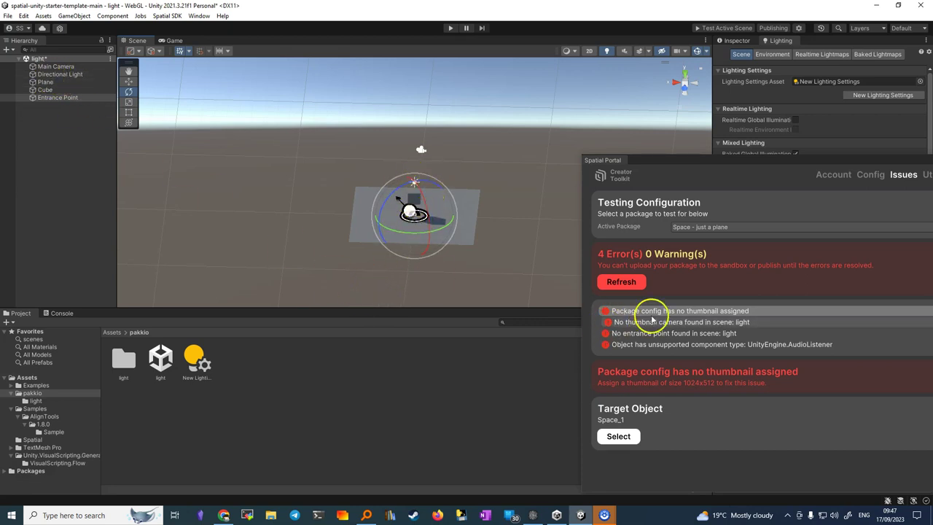
click(621, 280)
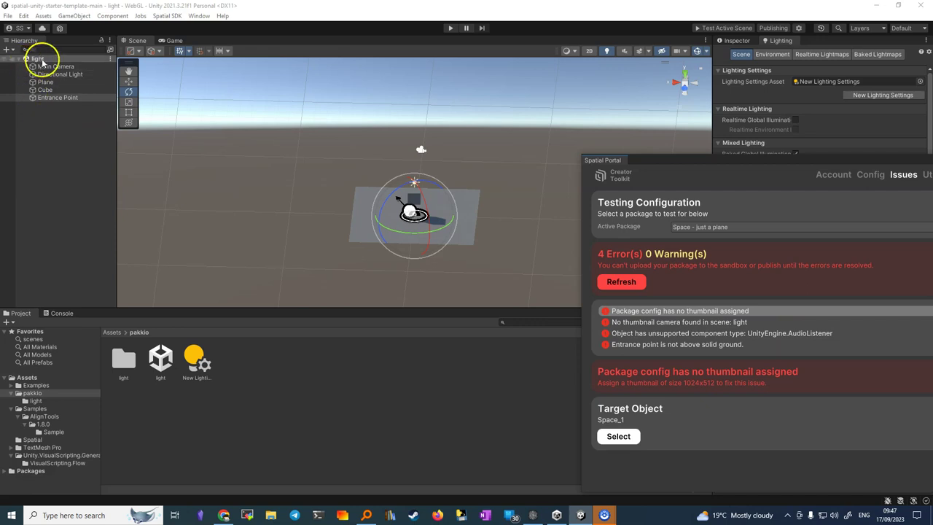
Add a Spatial Thumbnail Camera to the light scene.
click(5, 51)
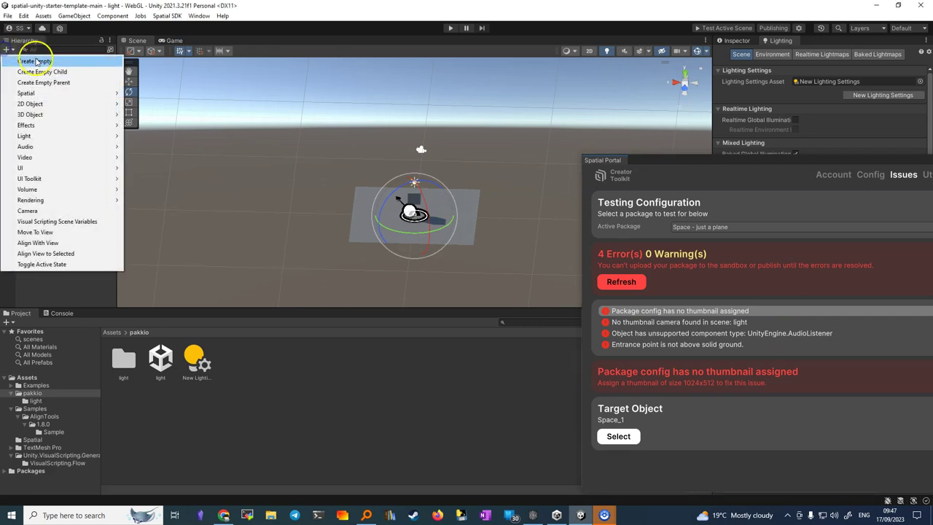
click(51, 93)
click(157, 104)
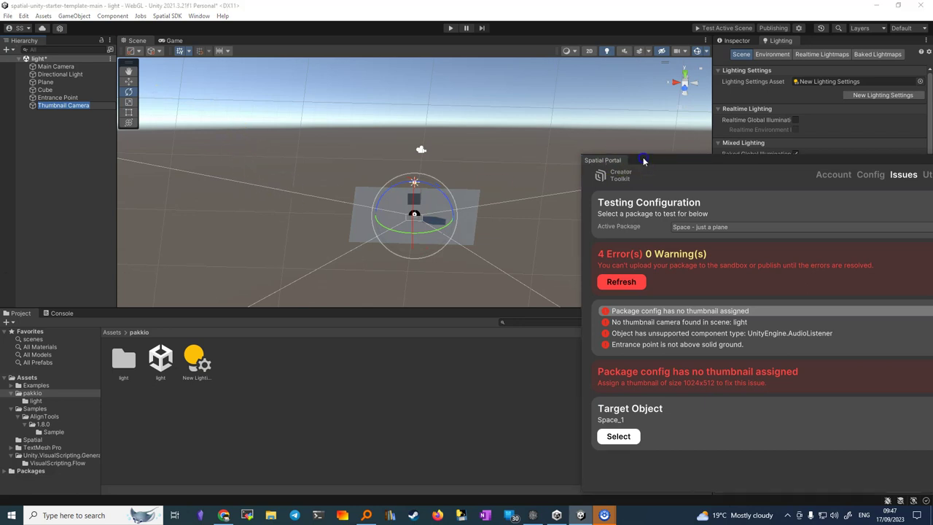
drag(619, 159, 744, 158)
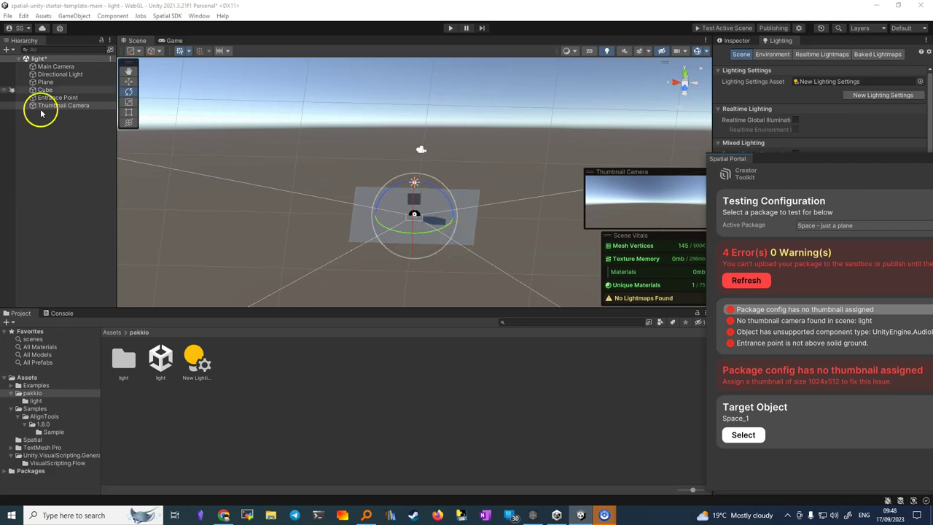
Raise and turn the thumbnail camera to frame the plane and cube, then refresh to 3 errors.
click(128, 81)
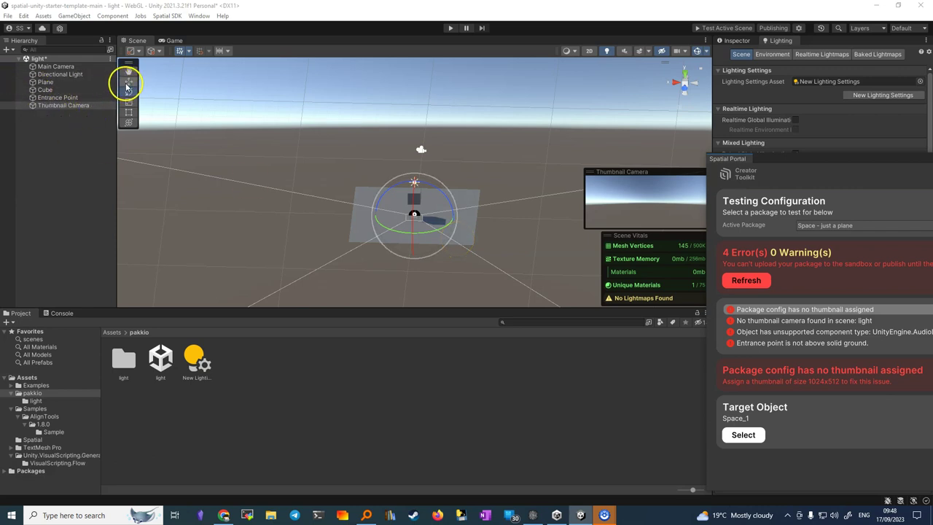
drag(415, 187, 416, 172)
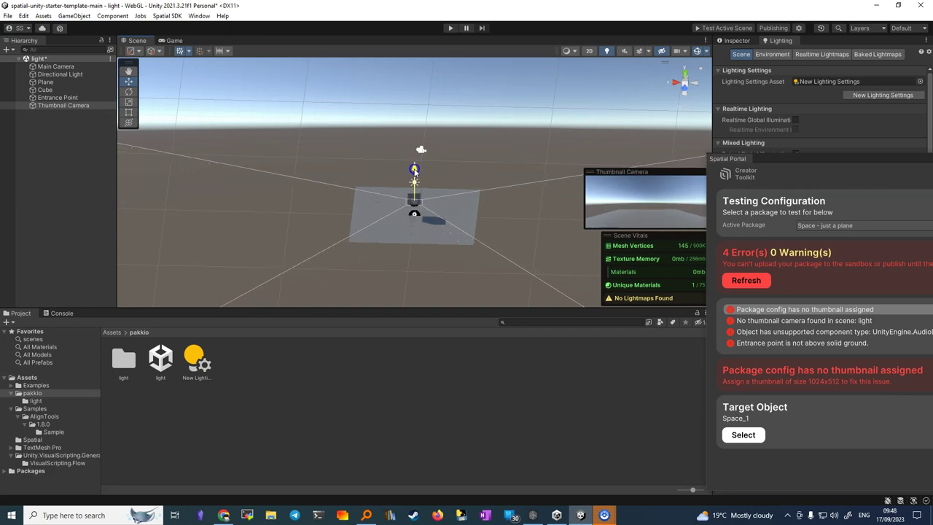
drag(414, 215, 405, 244)
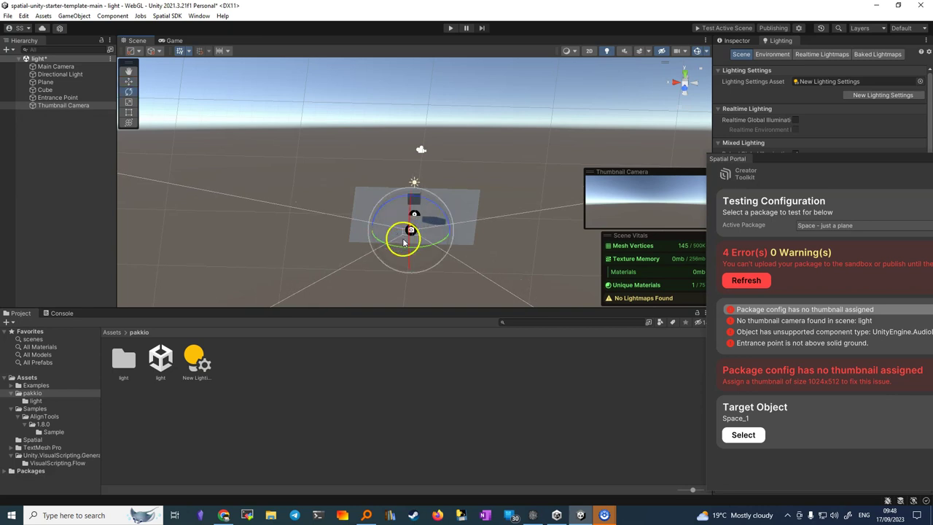
mouse_move(382, 235)
mouse_down()
mouse_move(290, 220)
mouse_move(122, 168)
mouse_up()
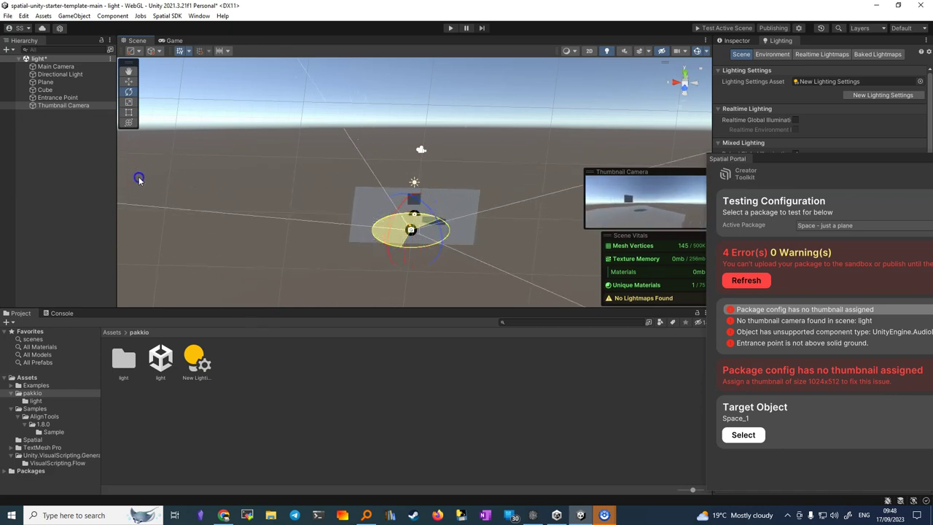
drag(123, 167, 166, 180)
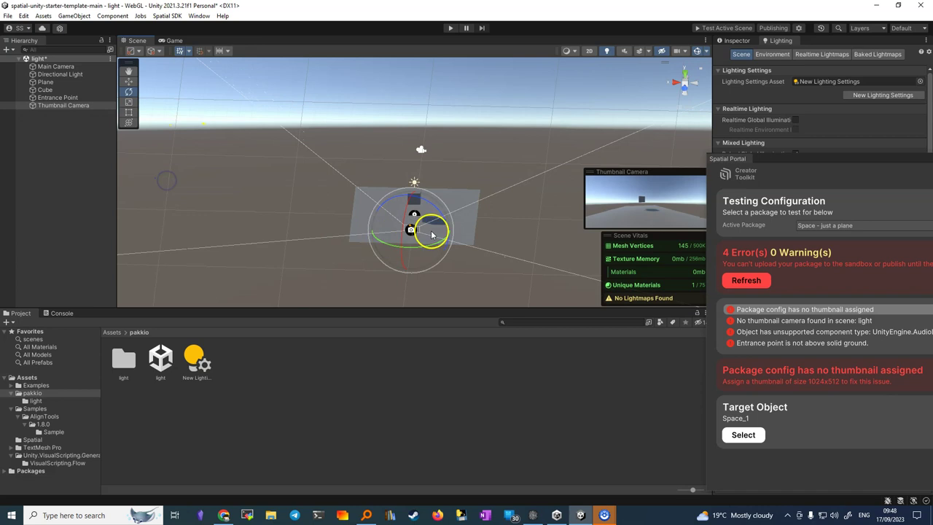
click(751, 283)
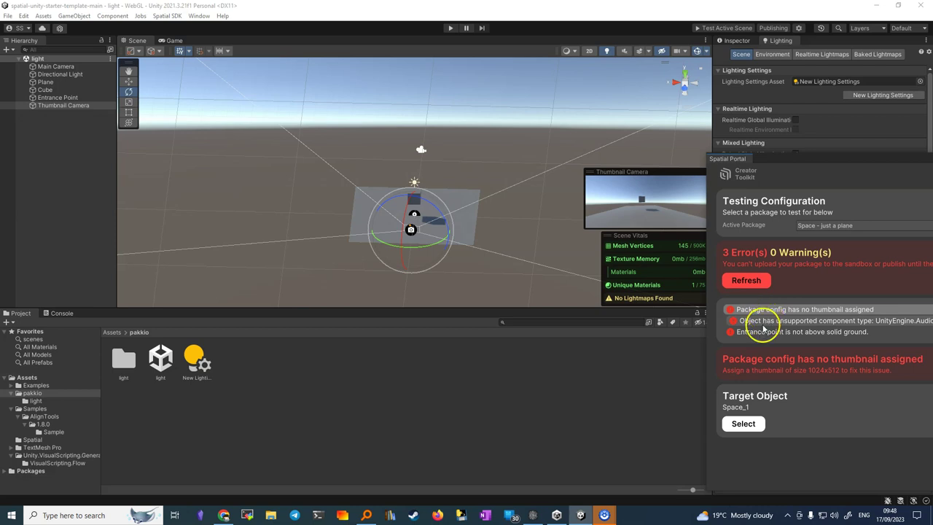
Delete the Main Camera behind the unsupported AudioListener error and refresh, leaving 2 errors.
click(847, 322)
click(320, 214)
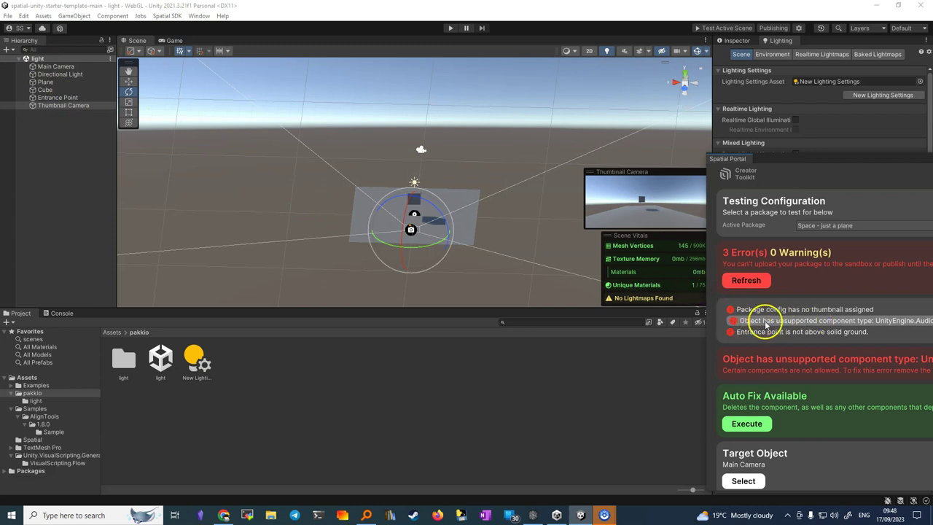
click(52, 67)
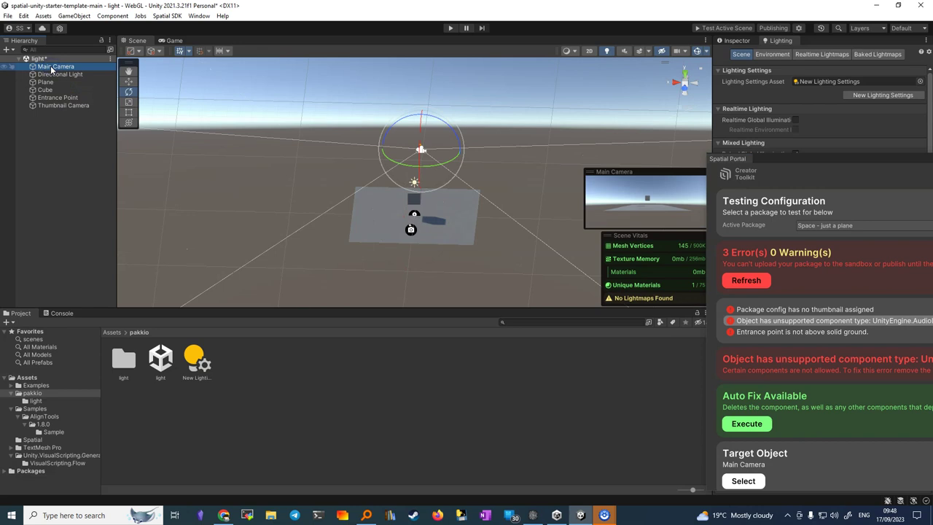
key(Delete)
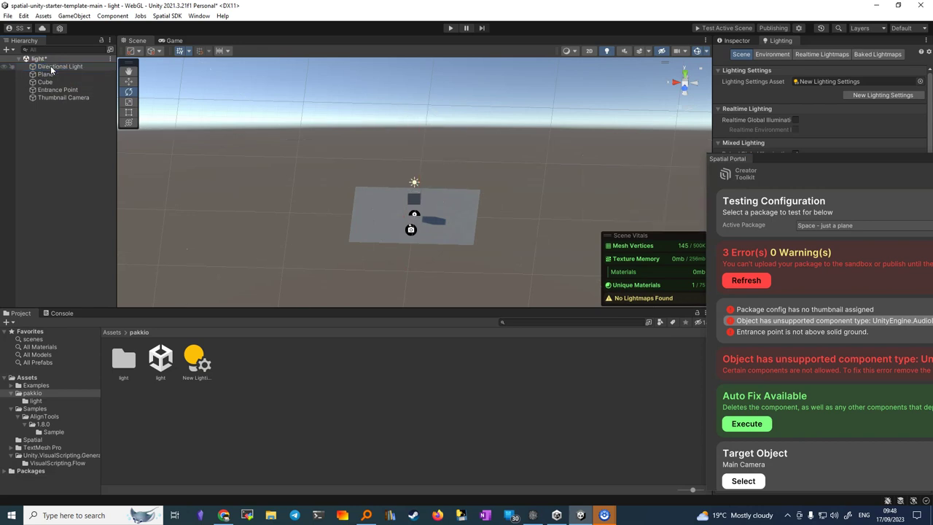
click(742, 282)
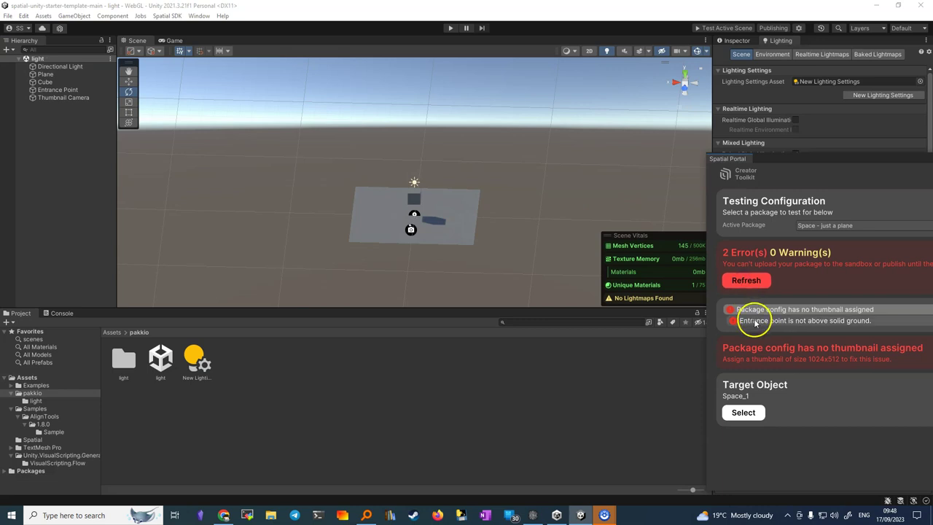
Select the Entrance Point from the not-above-solid-ground error details.
click(754, 320)
click(742, 410)
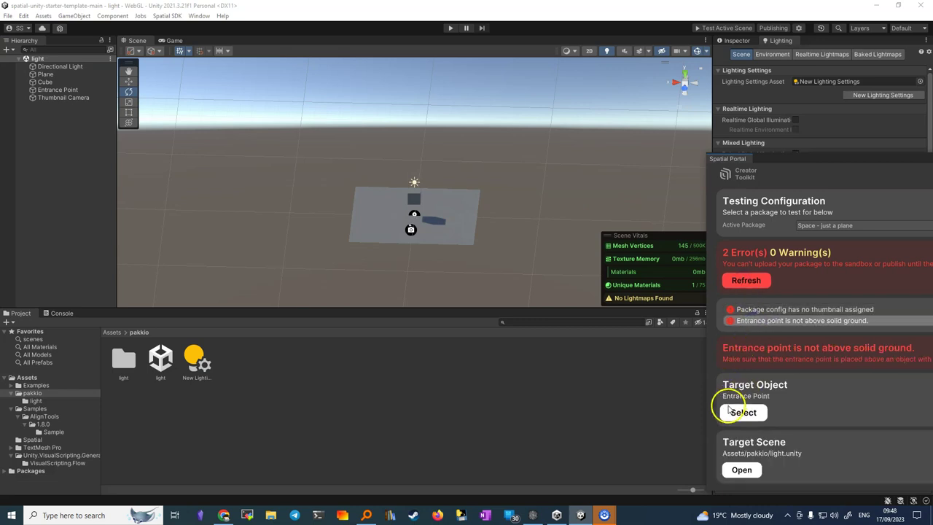
click(752, 323)
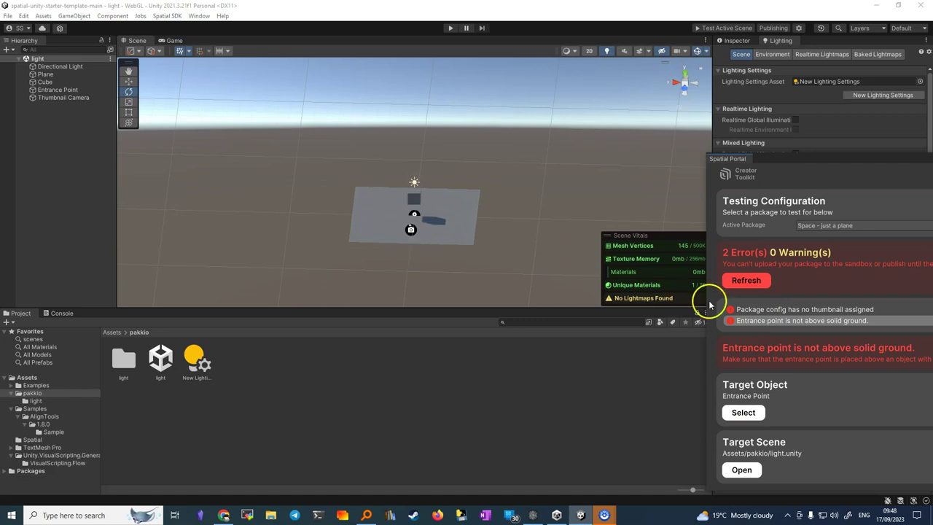
click(743, 412)
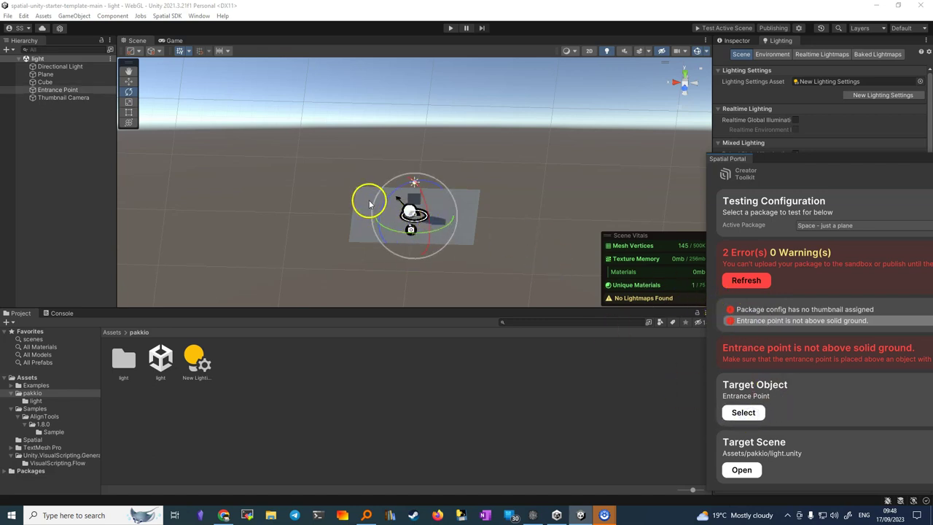
Raise and shift the Entrance Point over the plane, then refresh down to 1 error.
click(128, 82)
drag(412, 184, 414, 169)
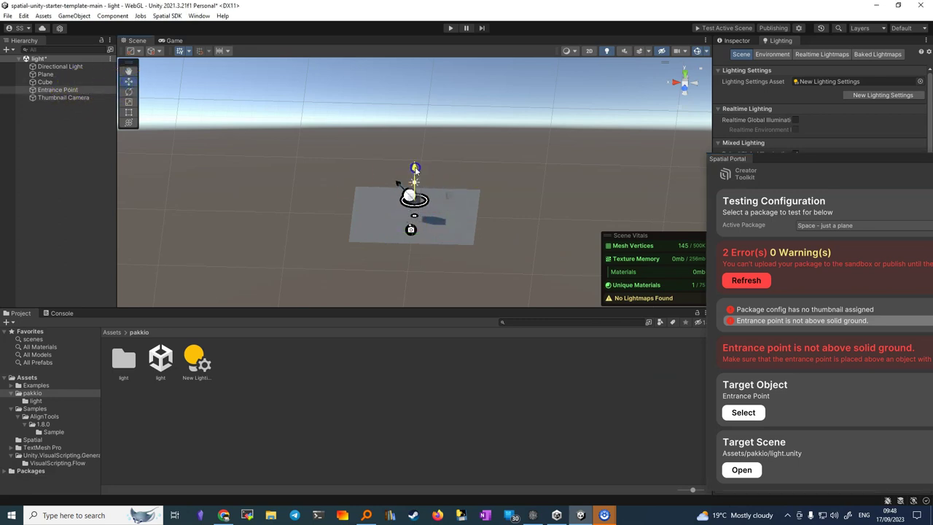
click(423, 203)
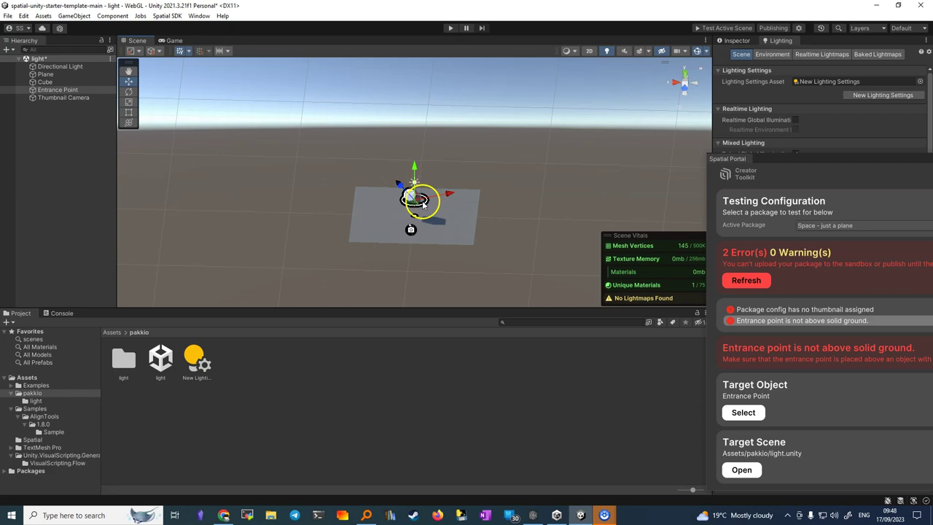
key(e)
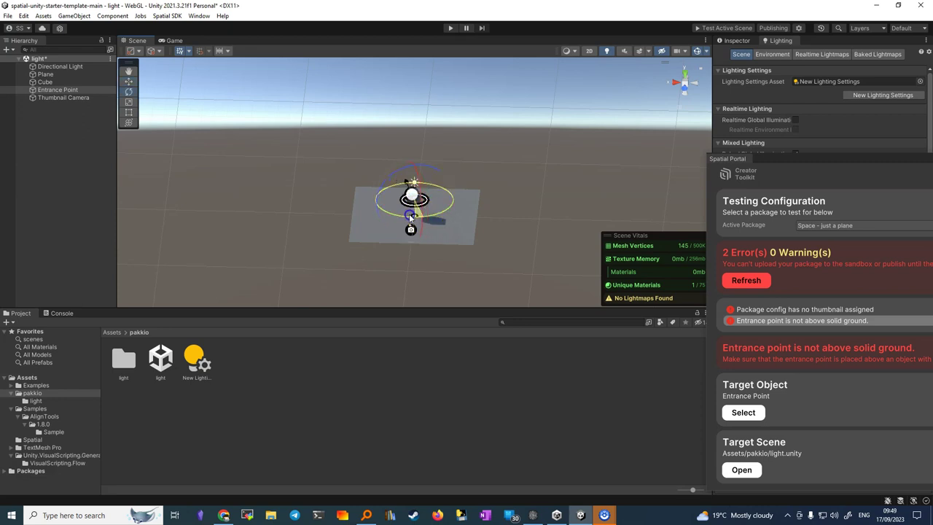
key(w)
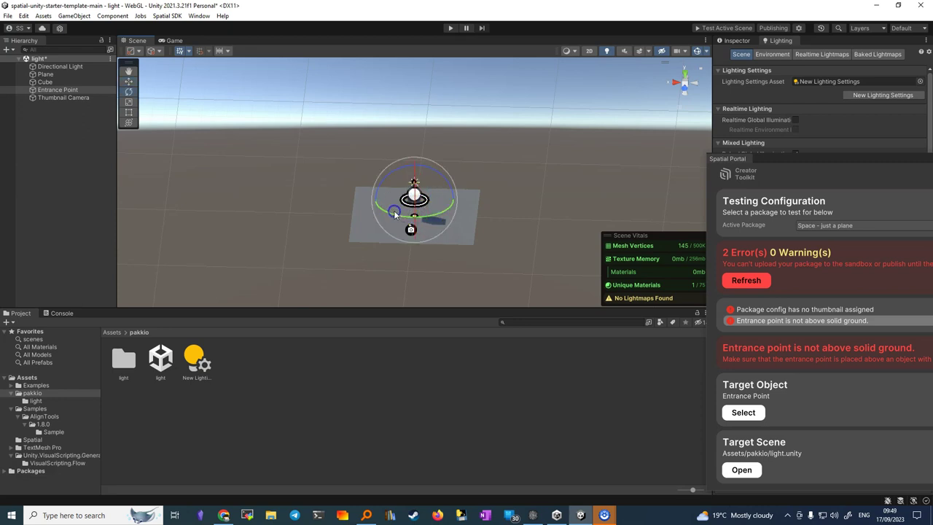
mouse_move(451, 196)
mouse_down()
mouse_move(478, 206)
mouse_move(420, 206)
mouse_up()
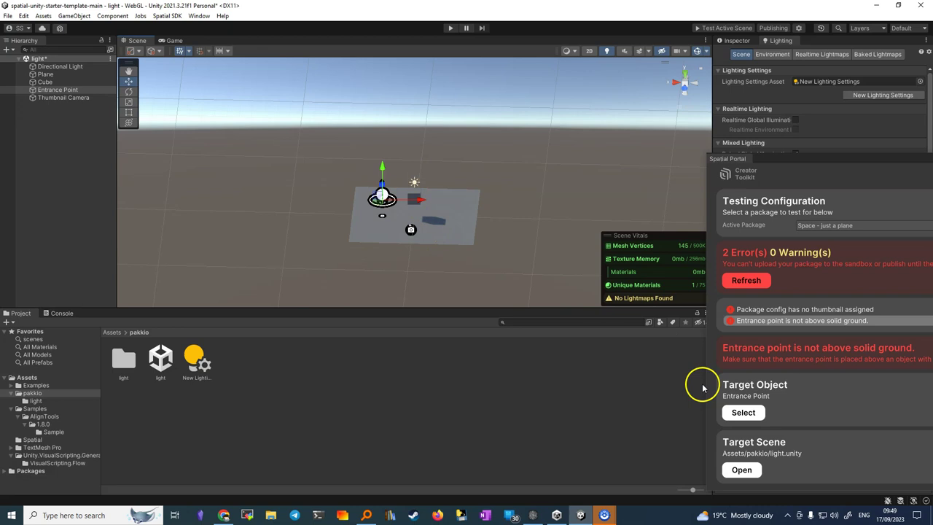
click(745, 274)
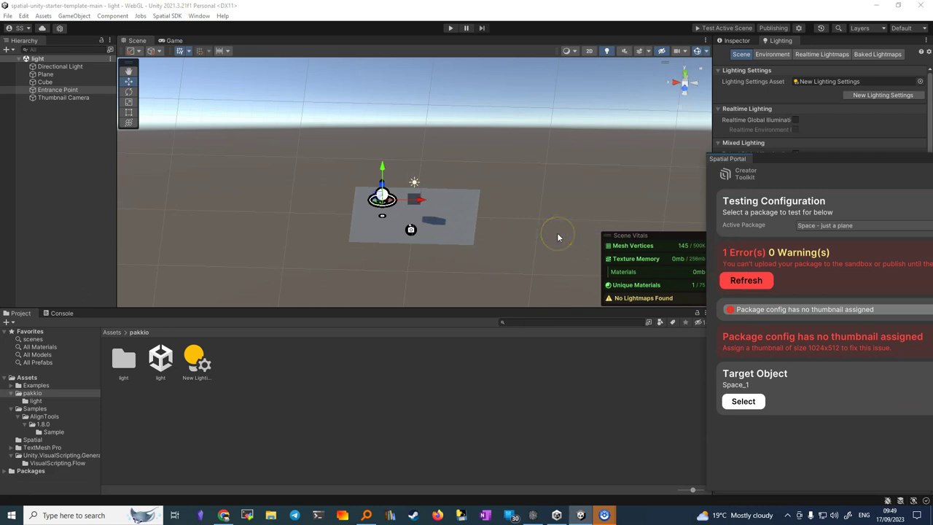
Set the package thumbnail to 1980s_Boombox in the Spatial Portal Config.
click(382, 235)
click(457, 193)
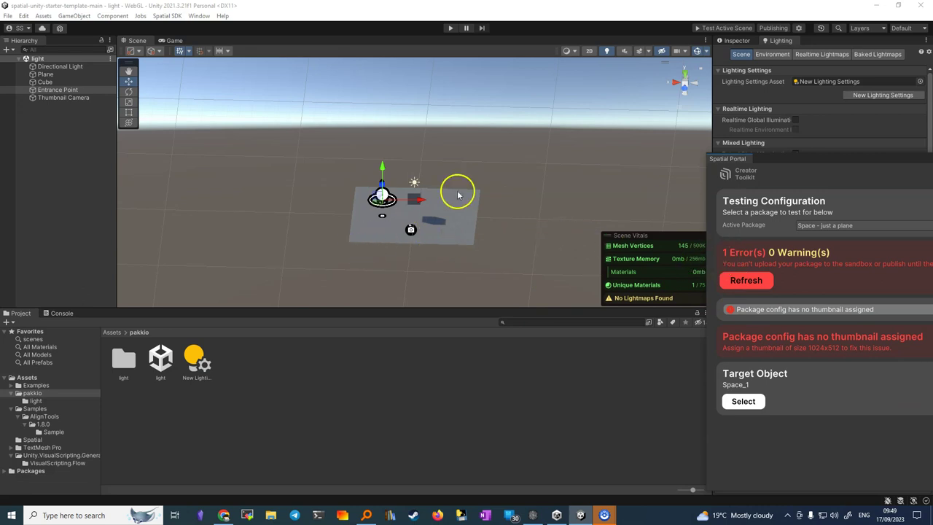
click(800, 29)
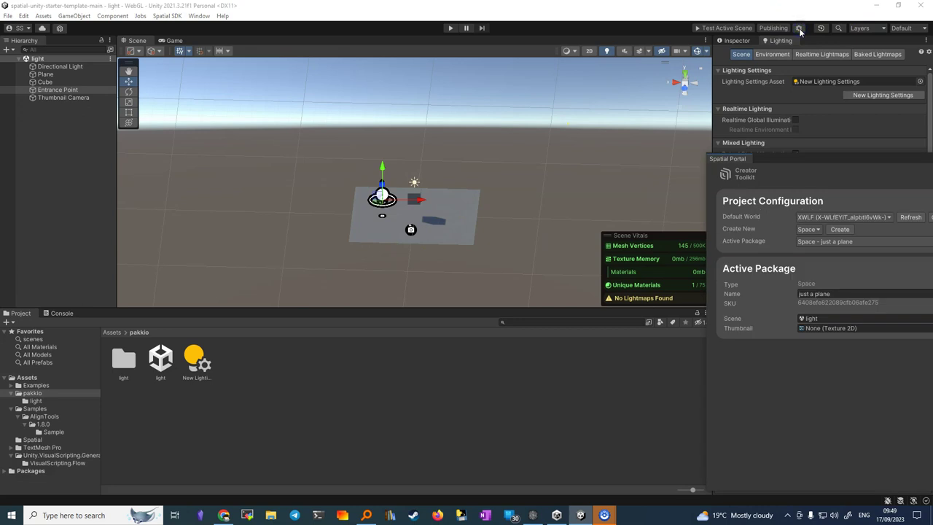
drag(760, 158, 527, 119)
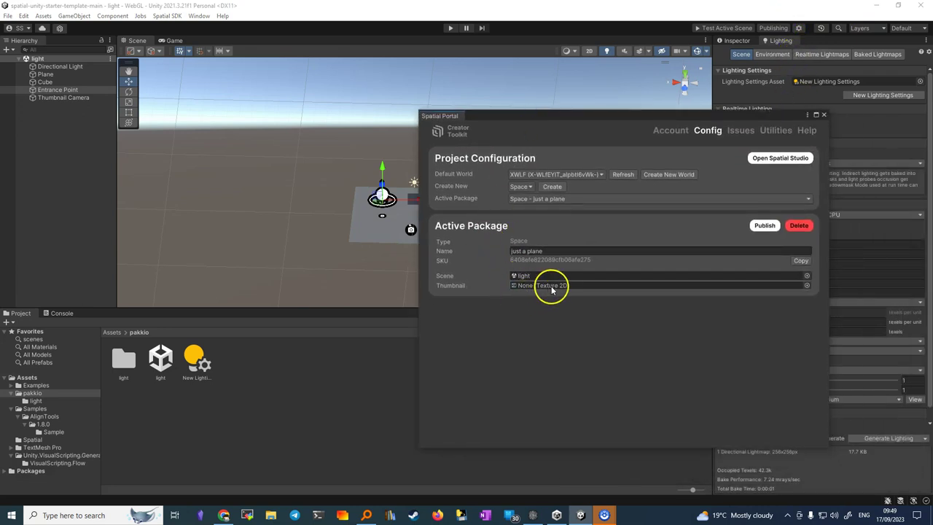
click(807, 286)
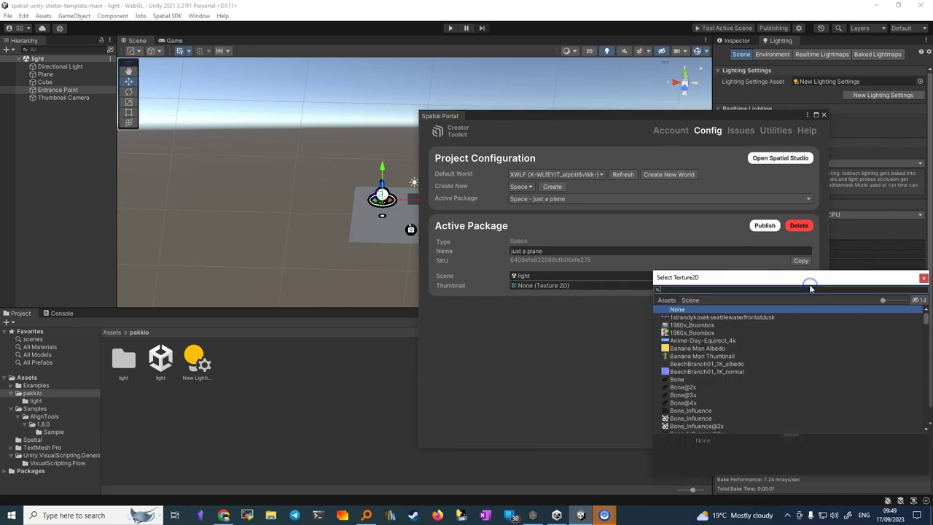
click(692, 333)
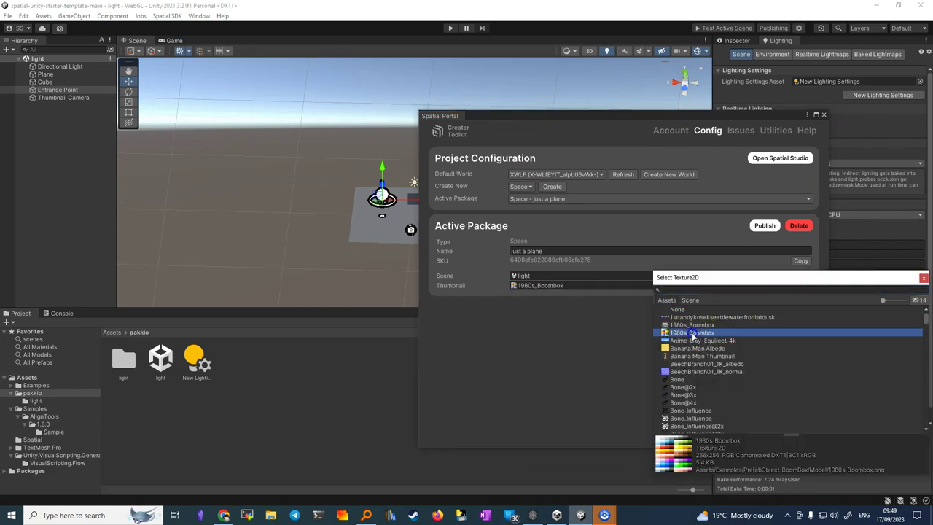
click(602, 303)
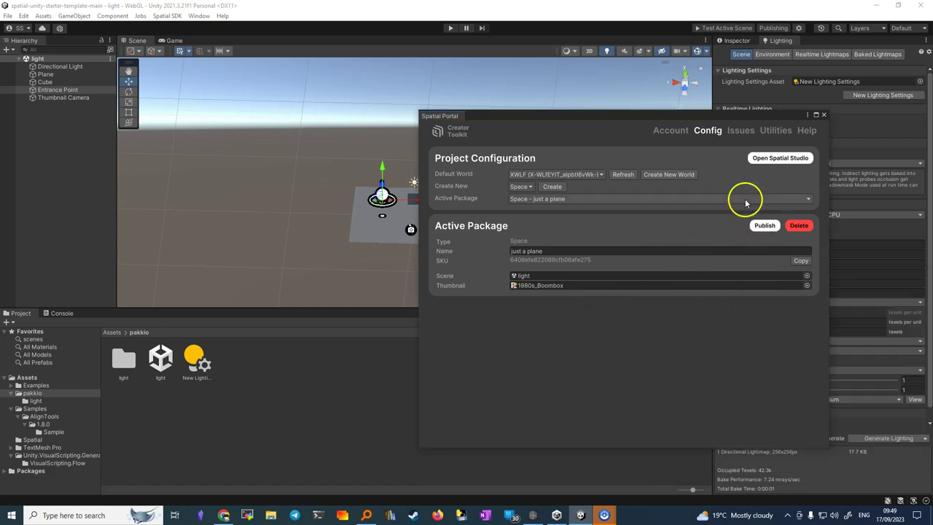
Recheck the package, which flags the thumbnail as needing 1024x512, and return to Config.
click(743, 132)
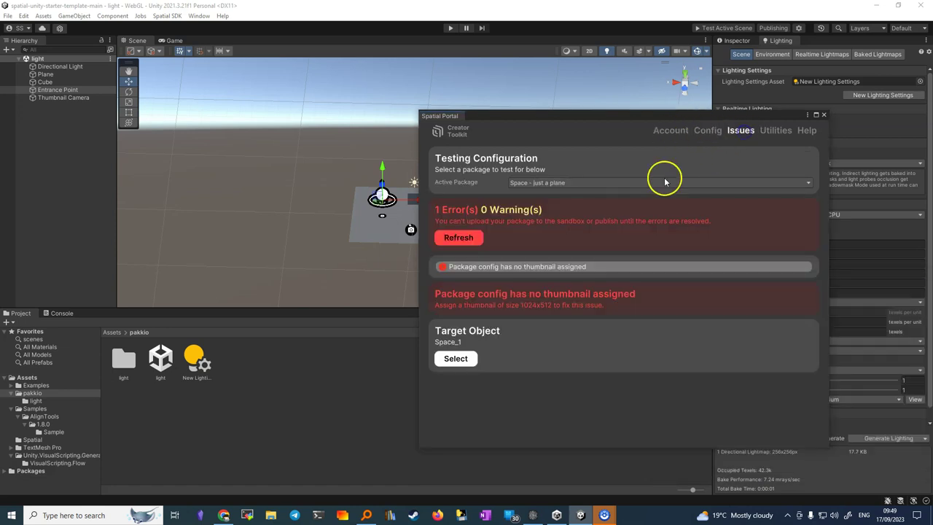
click(463, 235)
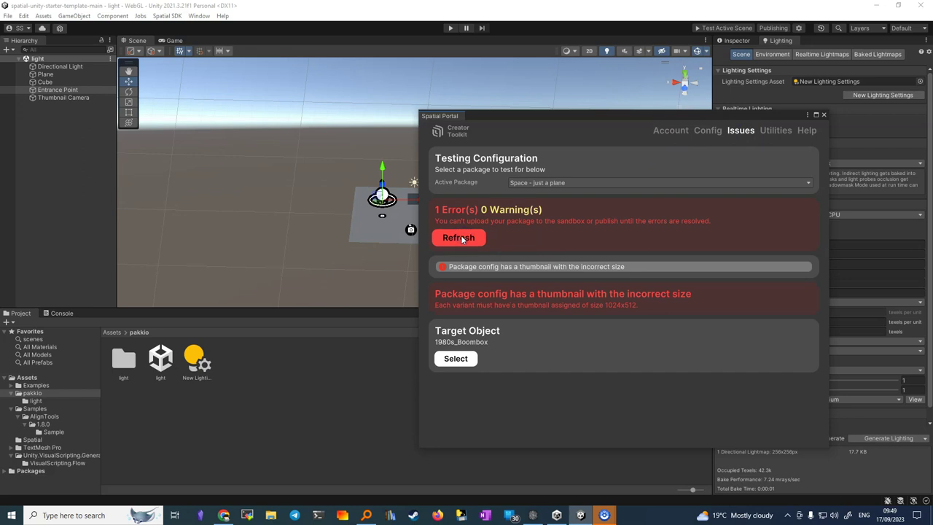
click(469, 292)
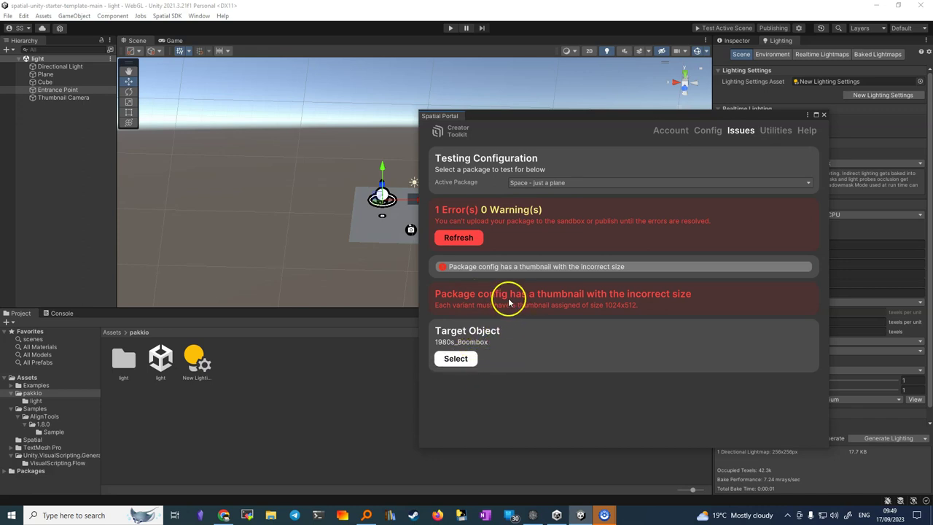
click(455, 358)
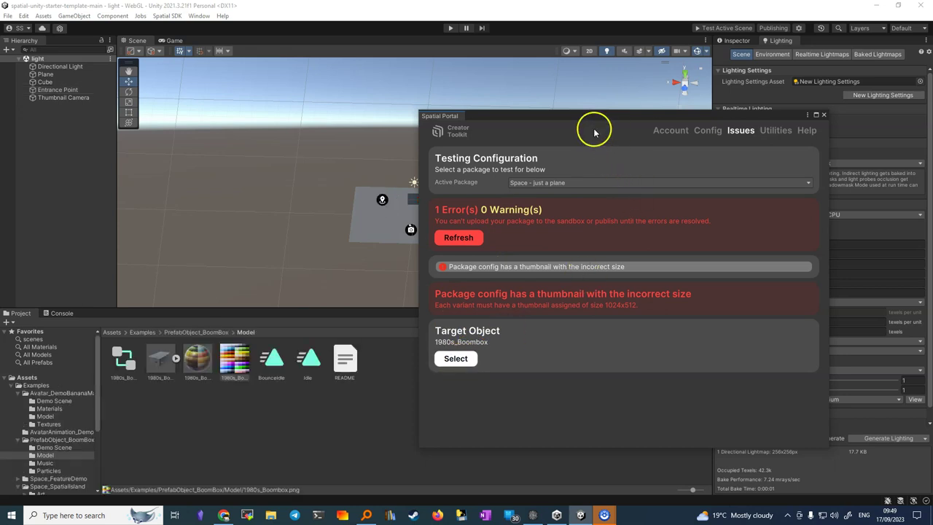
mouse_move(594, 119)
mouse_down()
mouse_move(167, 106)
mouse_move(329, 120)
mouse_up()
click(440, 135)
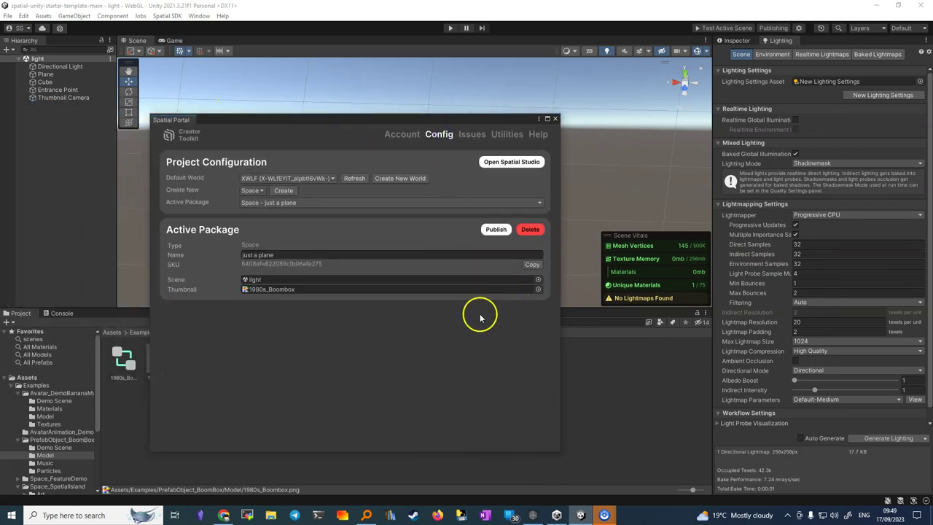
Set the package thumbnail to the 1024x512 thumbnail-feature-demo texture.
click(538, 290)
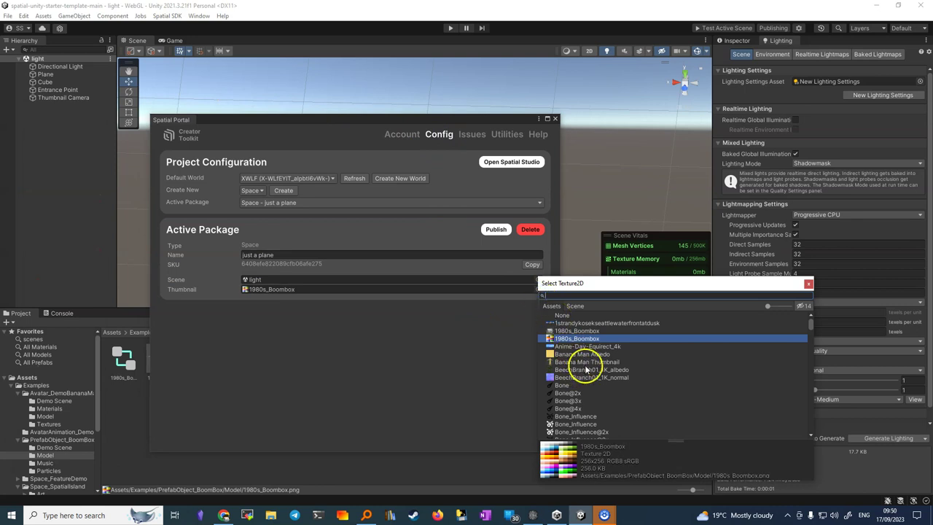
scroll(583, 372, down, 3)
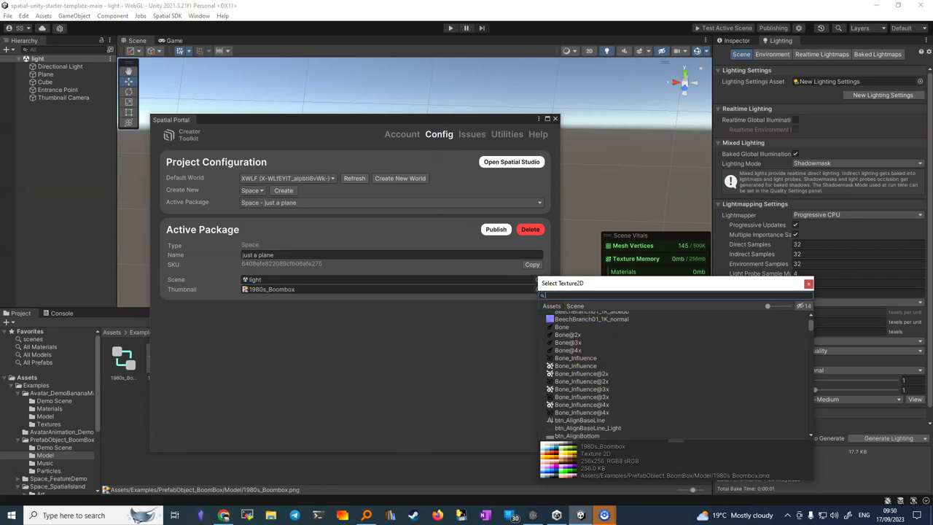
click(426, 410)
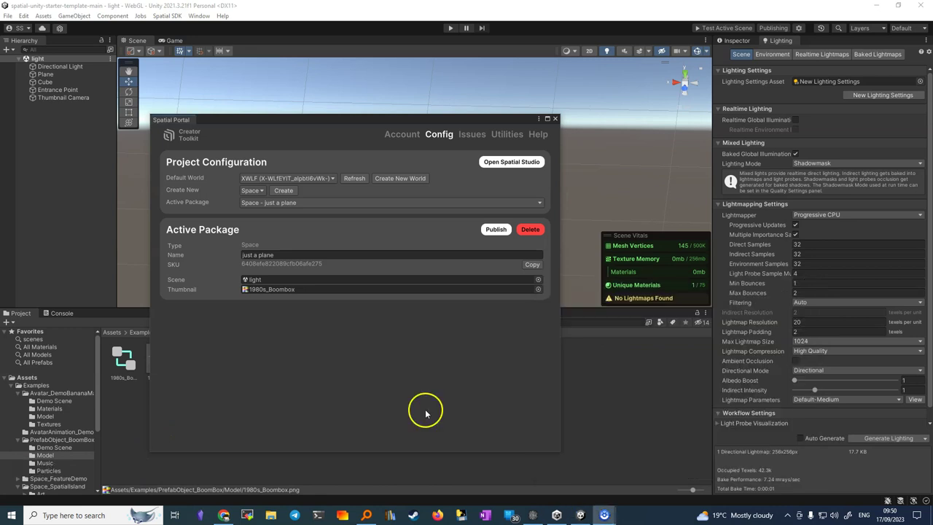
click(537, 291)
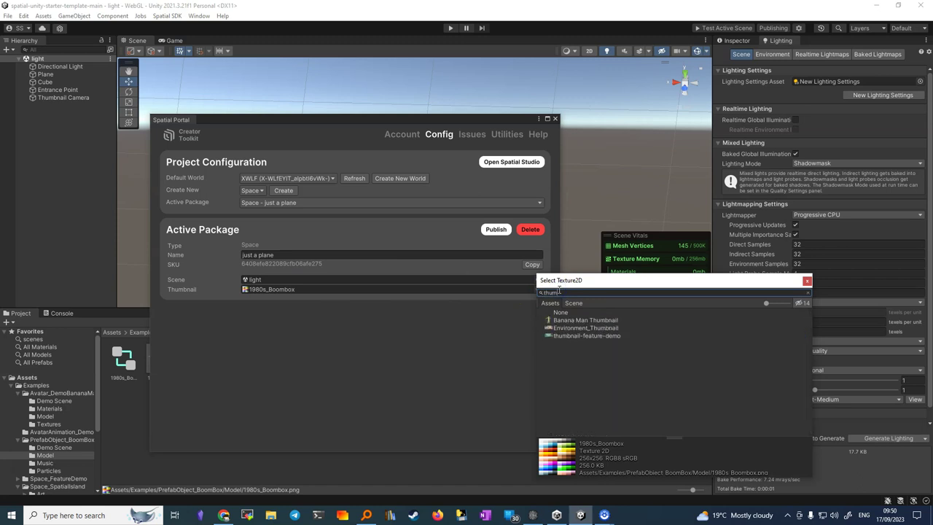
click(574, 336)
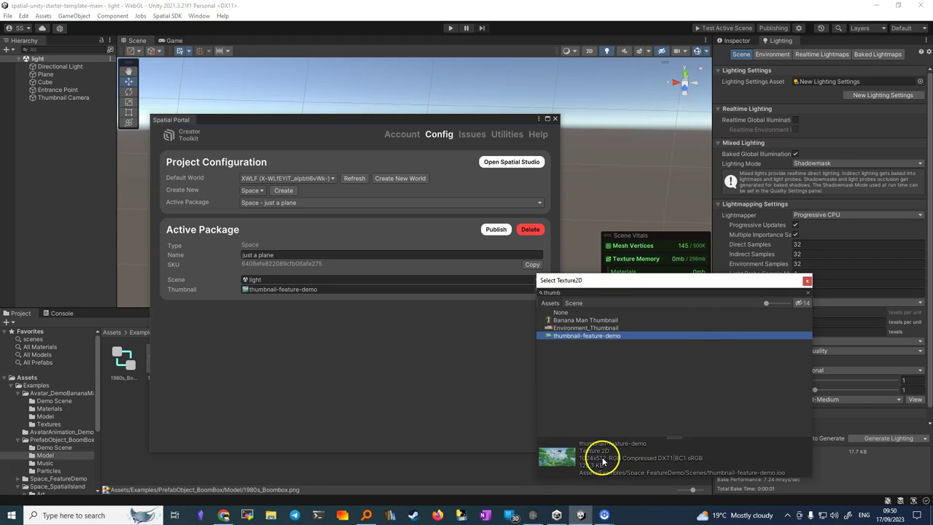
click(807, 282)
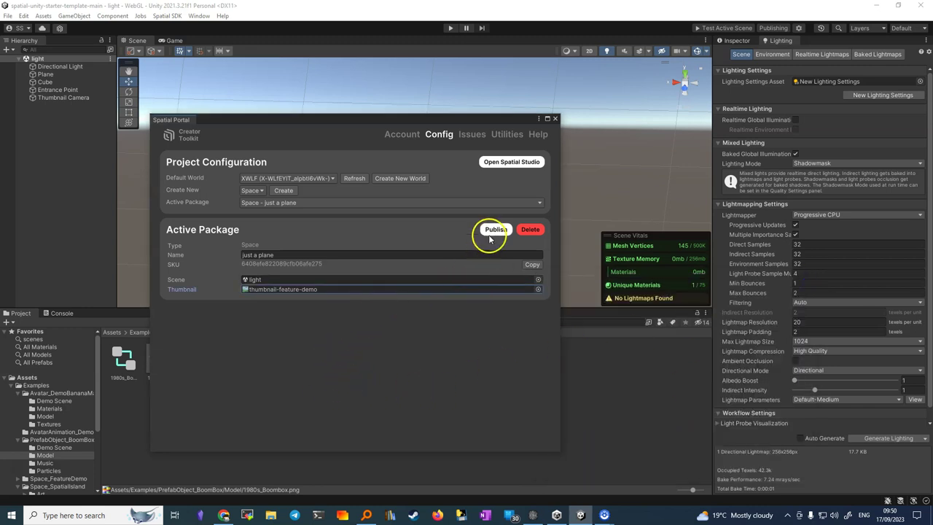
Rerun the Issues check, now reporting no issues, and close the Spatial Portal.
click(472, 136)
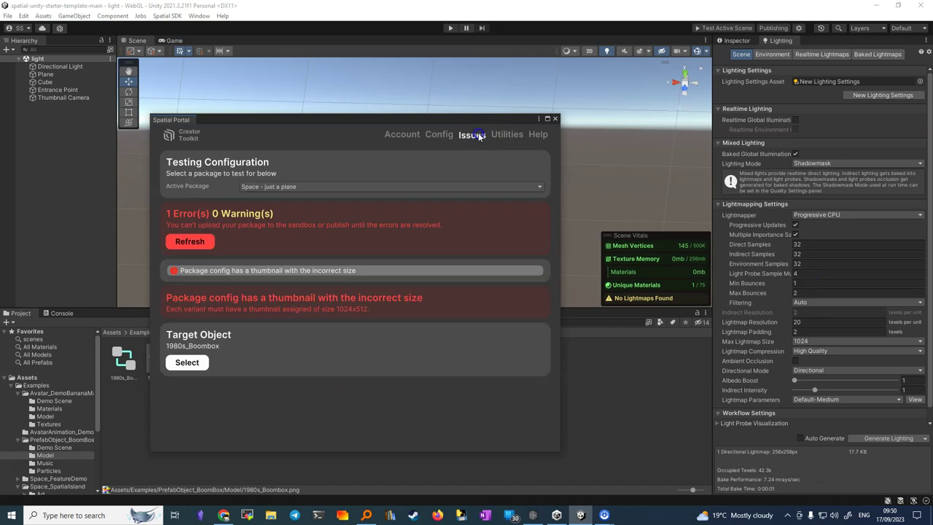
click(181, 240)
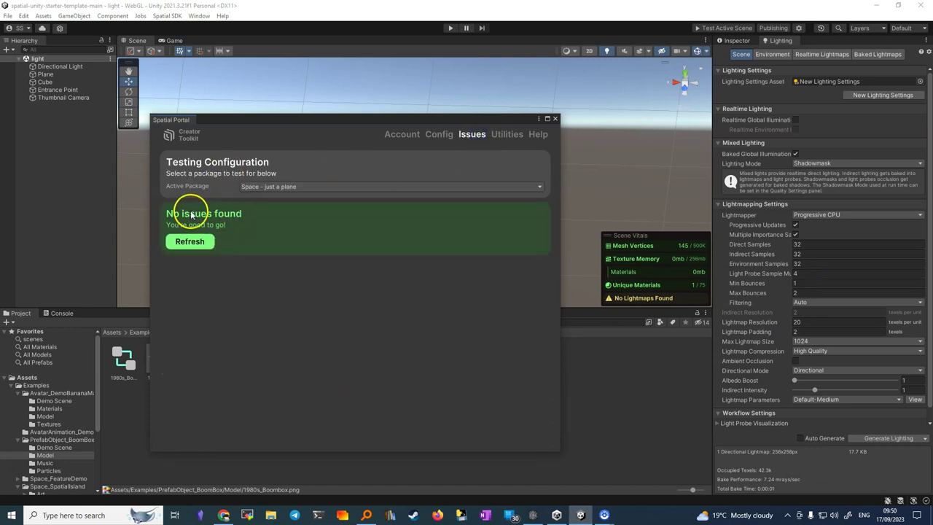
click(556, 119)
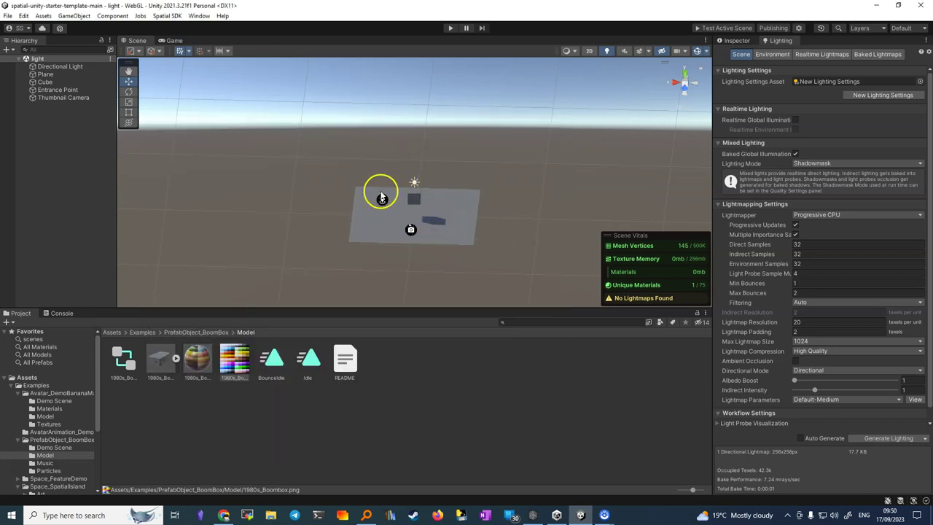
Zoom the Scene view in on the light scene before testing it in the sandbox.
scroll(441, 205, up, 1)
scroll(437, 213, up, 2)
scroll(436, 213, up, 1)
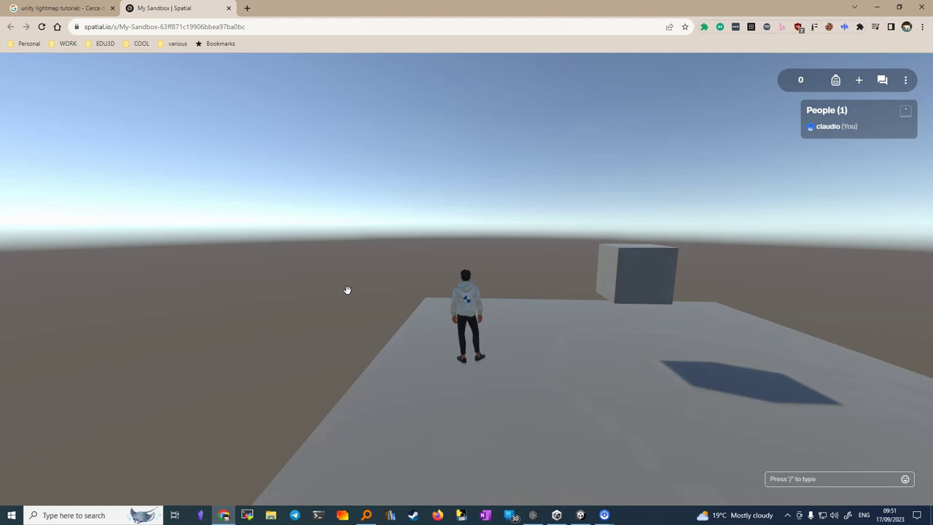
Orbit the sandbox camera above the avatar and walk it toward the cube.
click(433, 443)
drag(433, 443, 687, 410)
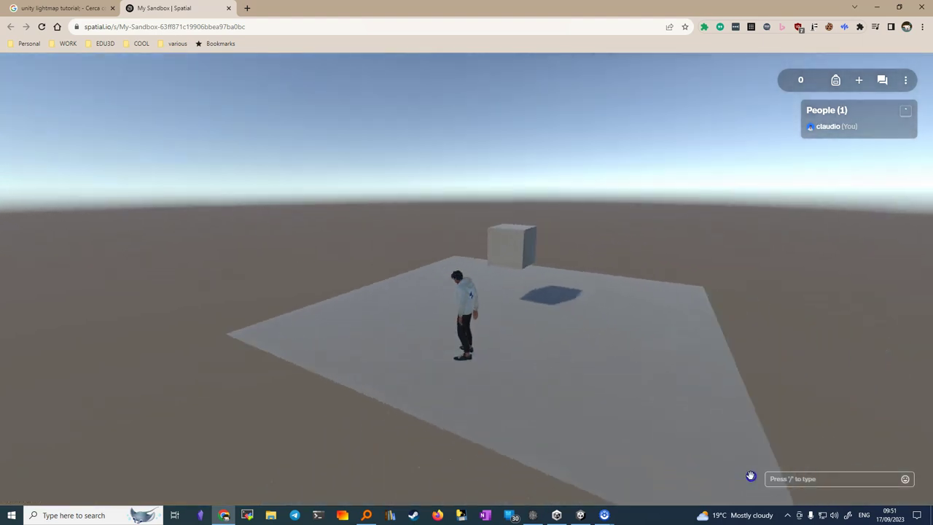
mouse_move(751, 478)
mouse_down()
mouse_move(501, 406)
mouse_move(624, 412)
mouse_up()
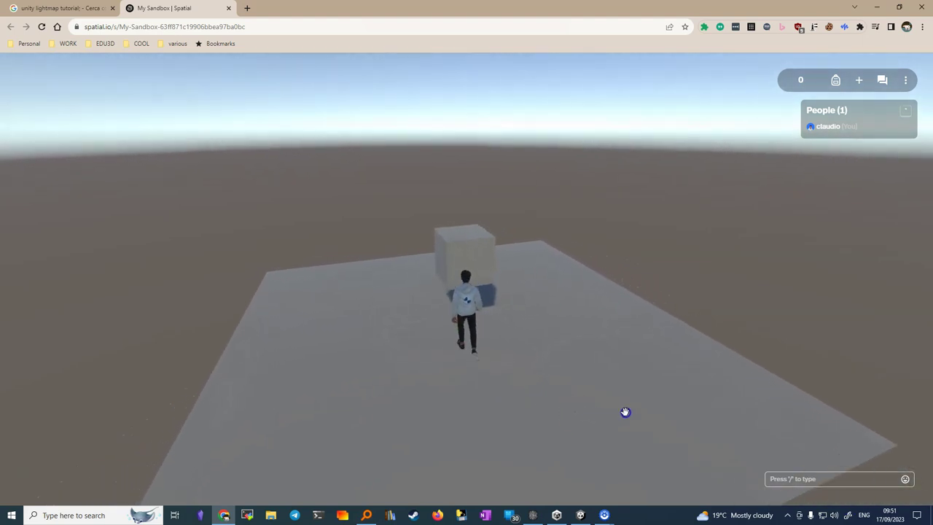
key(s)
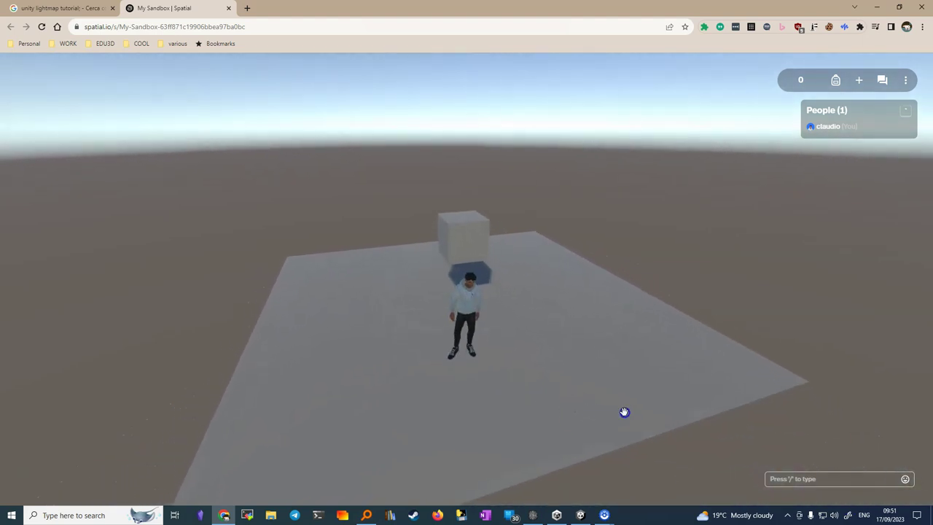
key(s)
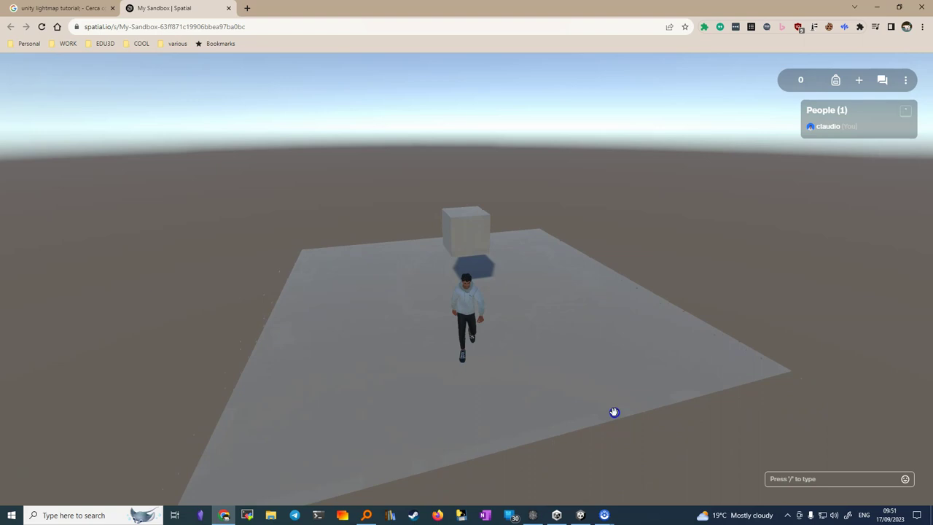
key(w)
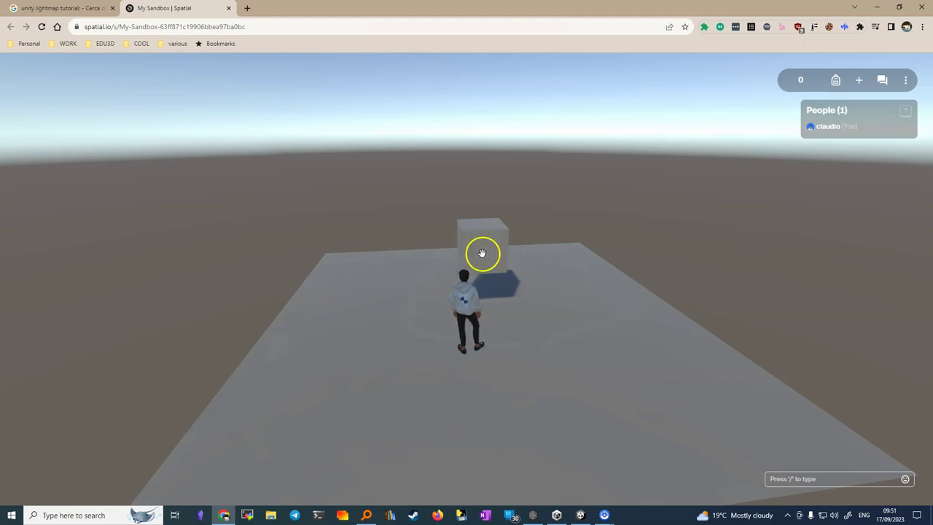
Bring the avatar up to the cube to inspect its shadows, then close the sandbox and return to Unity.
drag(501, 303, 460, 366)
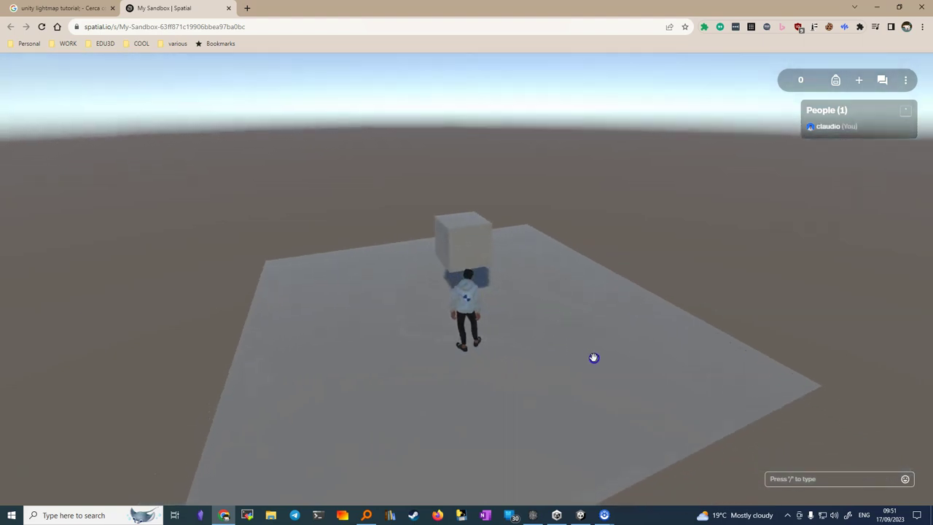
mouse_move(614, 316)
mouse_down()
mouse_move(535, 333)
mouse_move(357, 344)
mouse_move(573, 381)
mouse_move(605, 398)
mouse_move(652, 379)
mouse_move(601, 393)
mouse_up()
key(w)
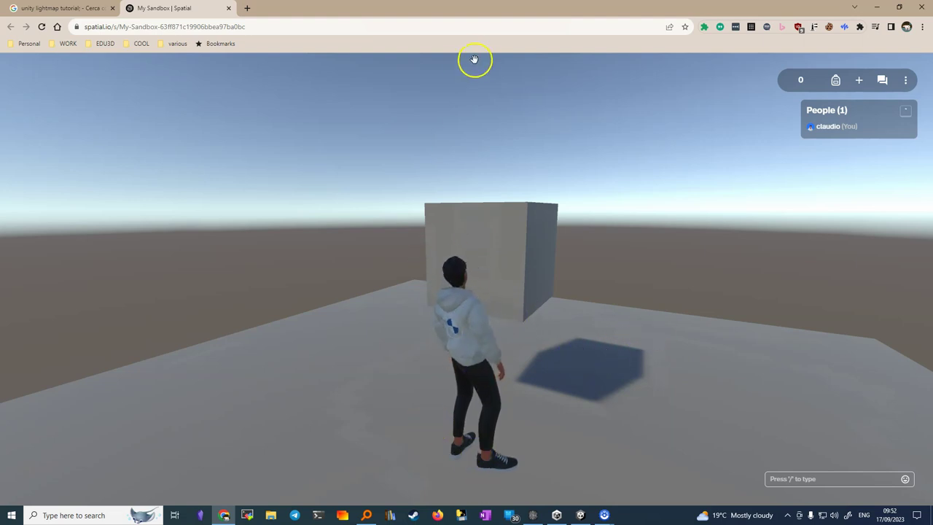
click(228, 8)
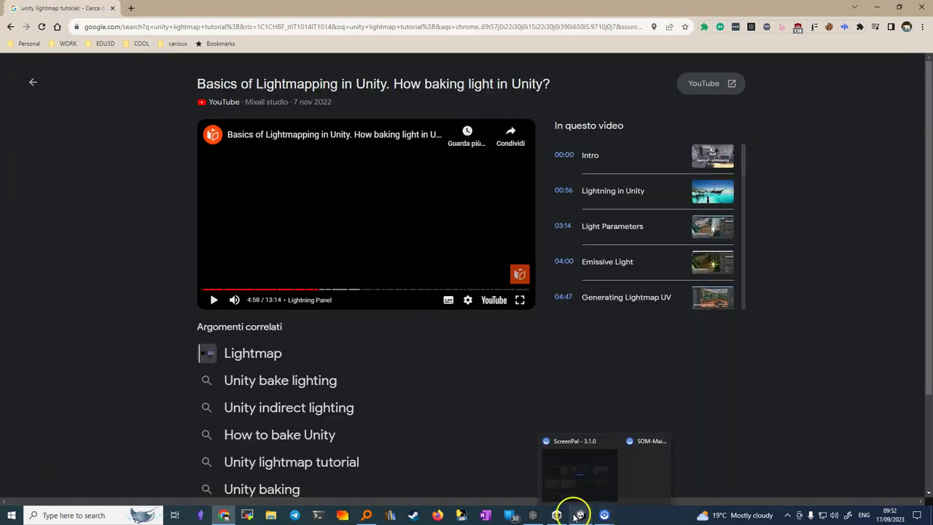
click(581, 515)
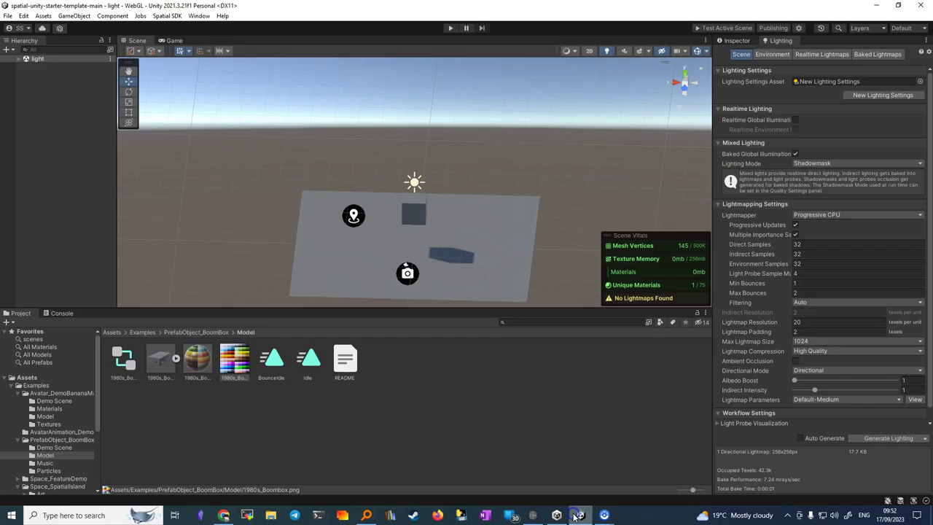
Select the Directional Light and set its Light Mode to Mixed.
click(414, 184)
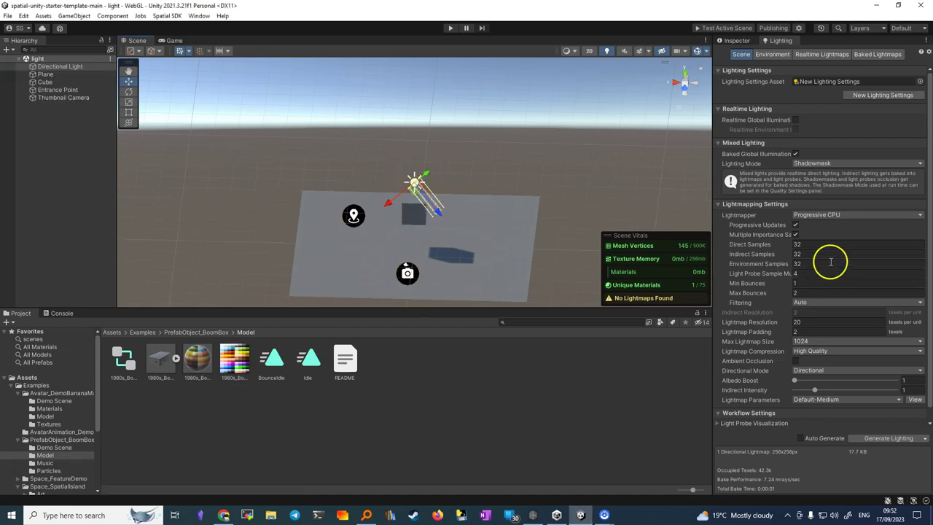
click(737, 41)
click(817, 175)
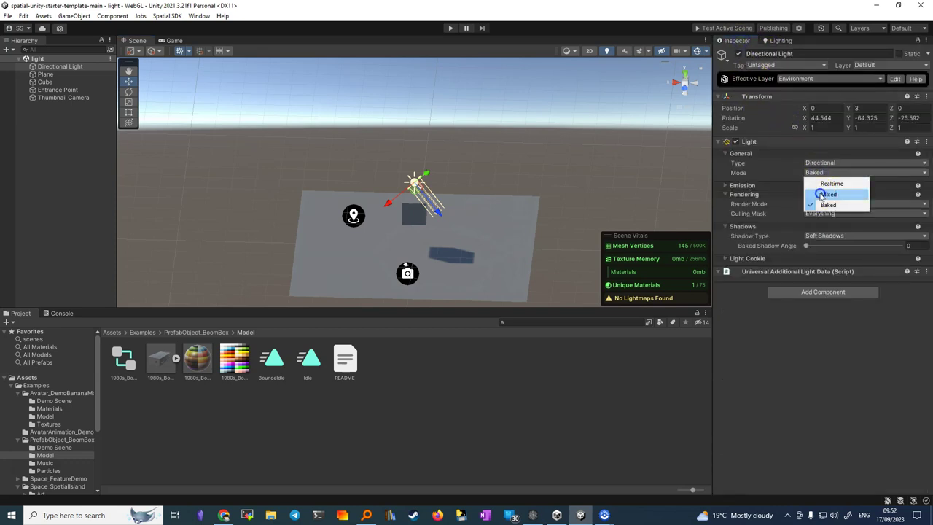
click(820, 194)
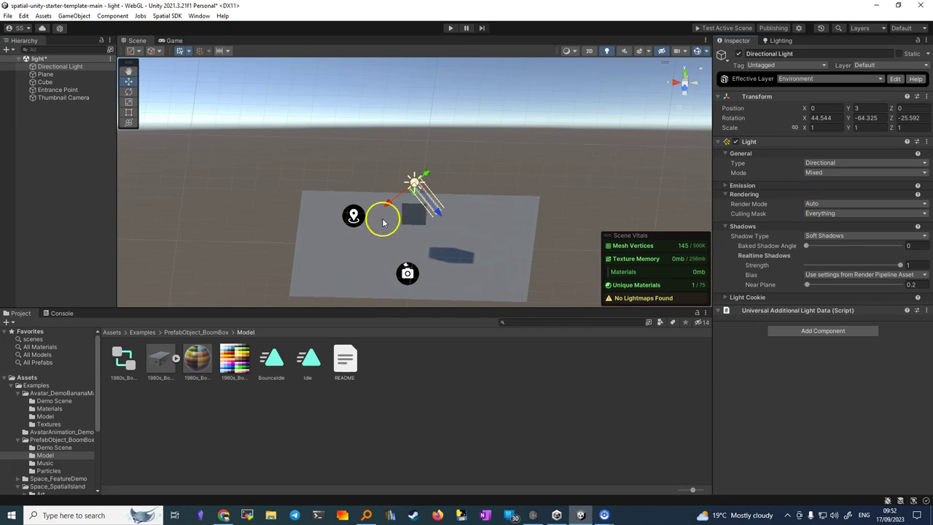
Rotate the Directional Light to a new sun angle, then switch its mode to Realtime.
key(e)
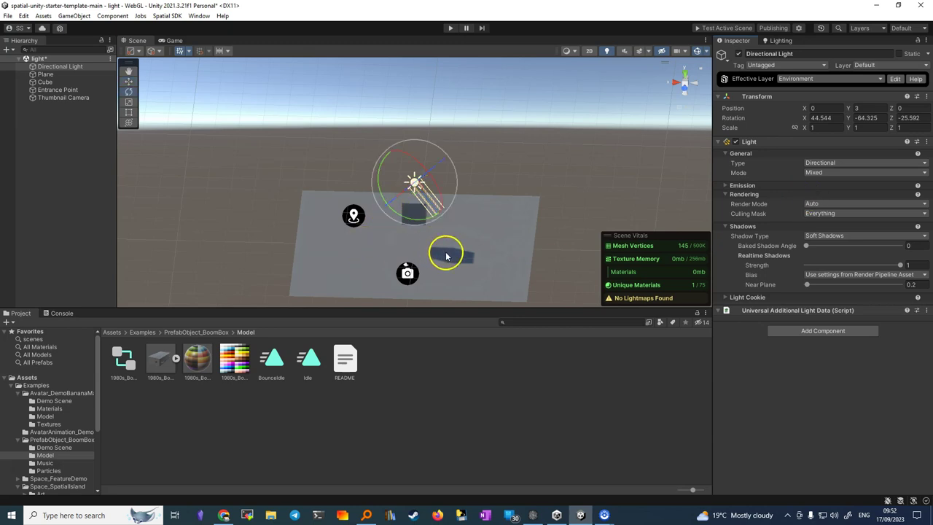
drag(412, 146, 396, 146)
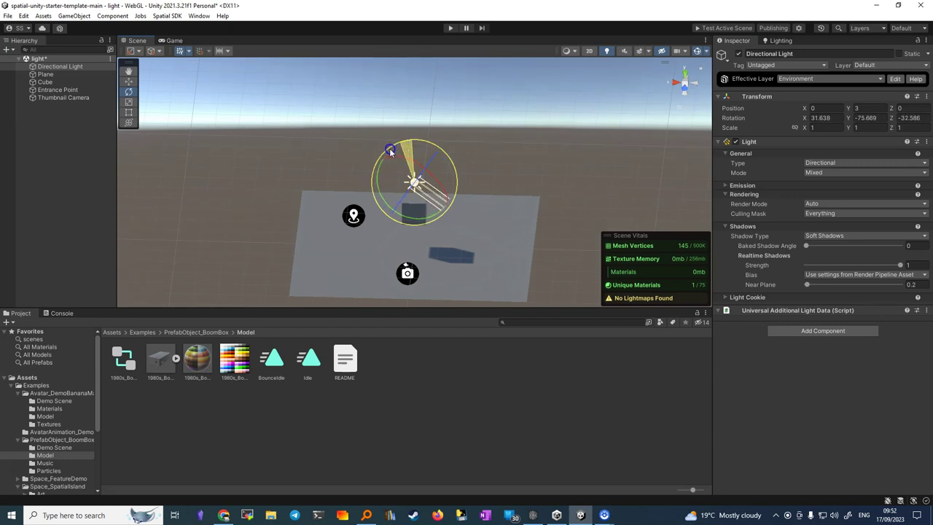
click(451, 253)
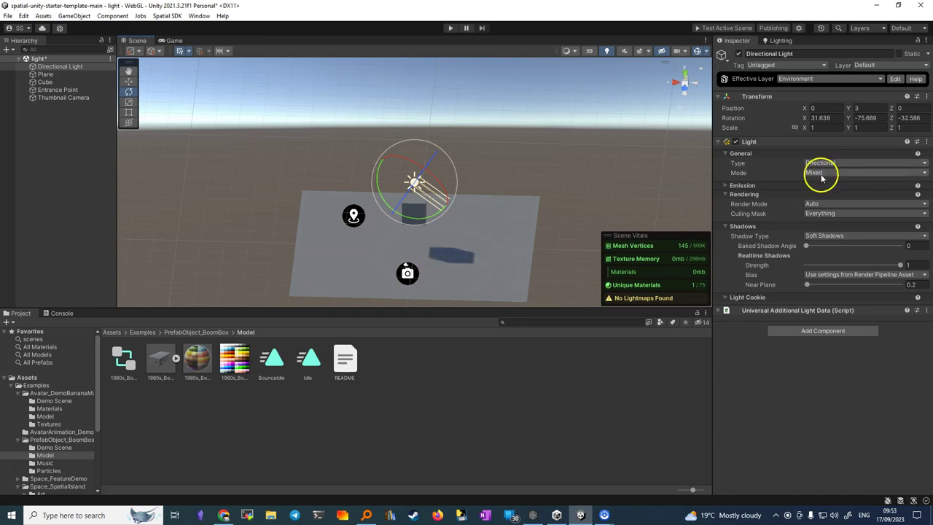
click(818, 173)
click(823, 183)
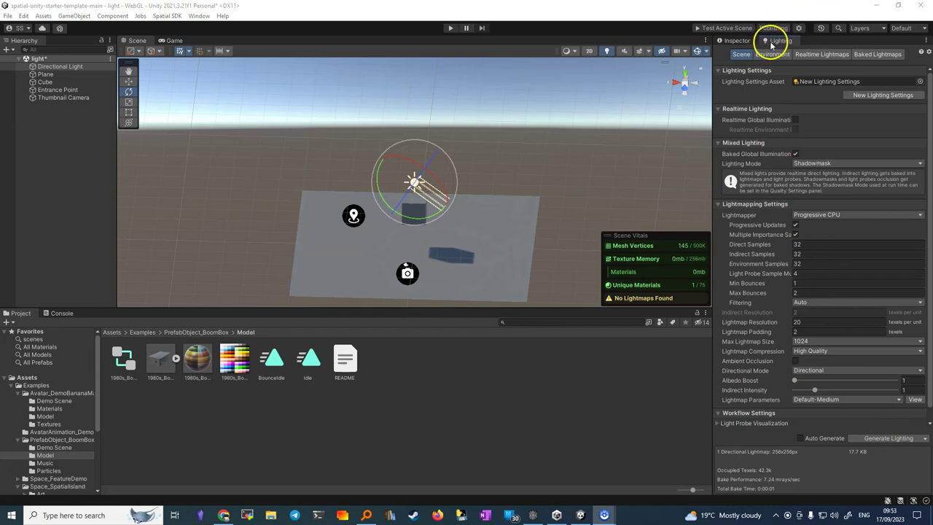
Bake the scene's lightmaps with Generate Lighting, then run Test Active Scene in Spatial.
click(876, 440)
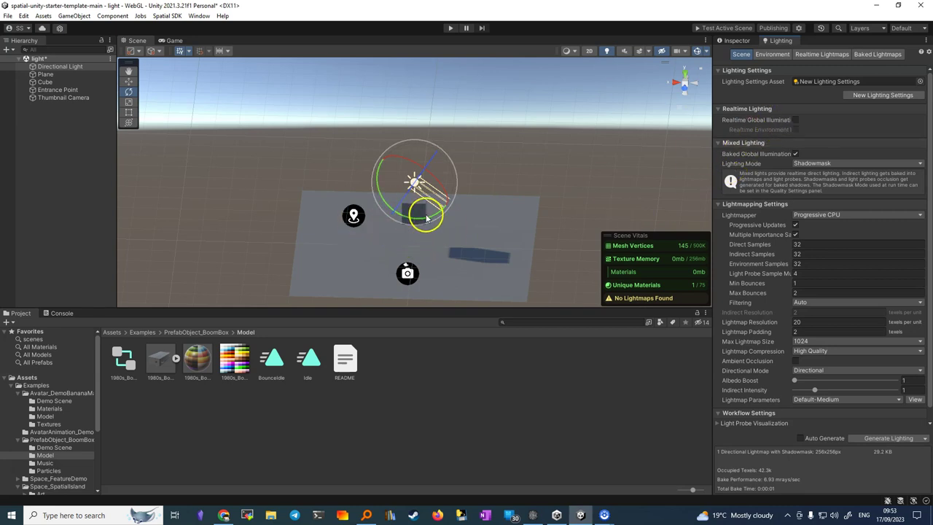
click(721, 29)
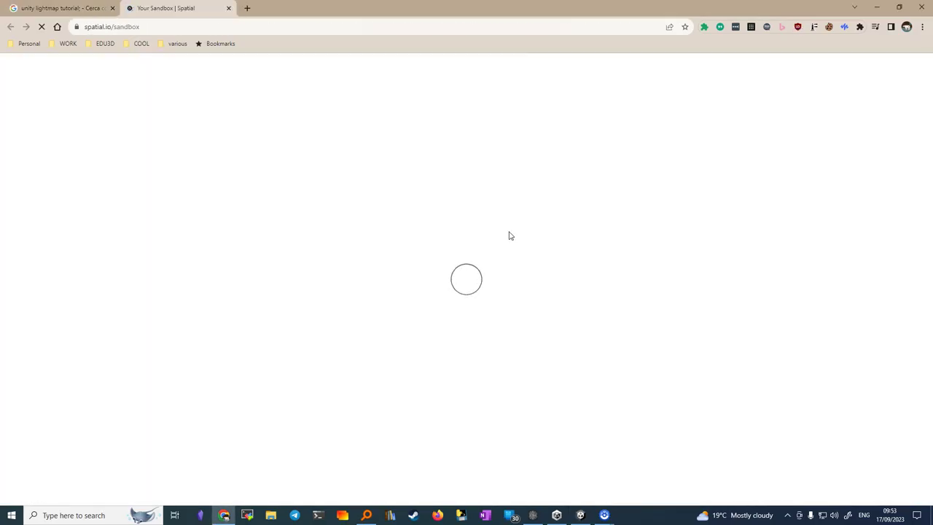
Load the Spatial sandbox with the freshly uploaded test scene.
click(465, 277)
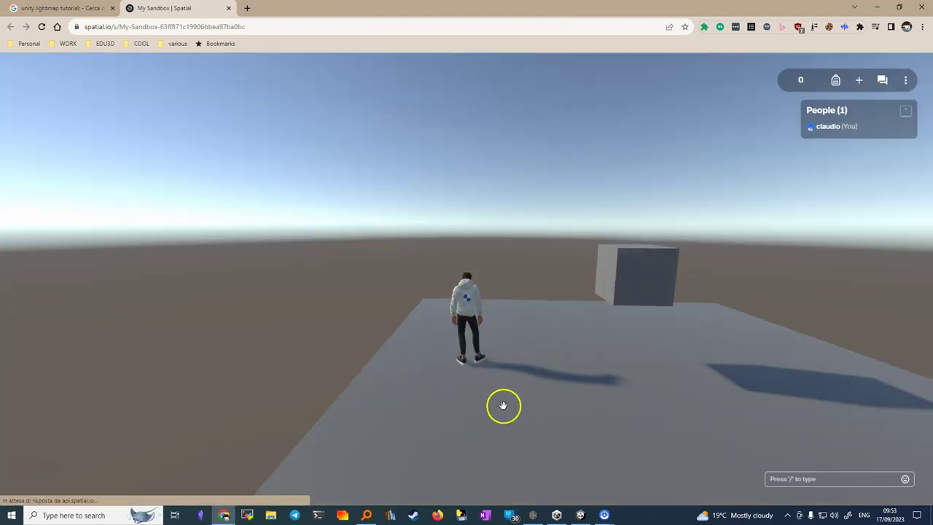
Walk the avatar beside the cube and orbit the camera to check both cast shadows.
drag(503, 405, 601, 435)
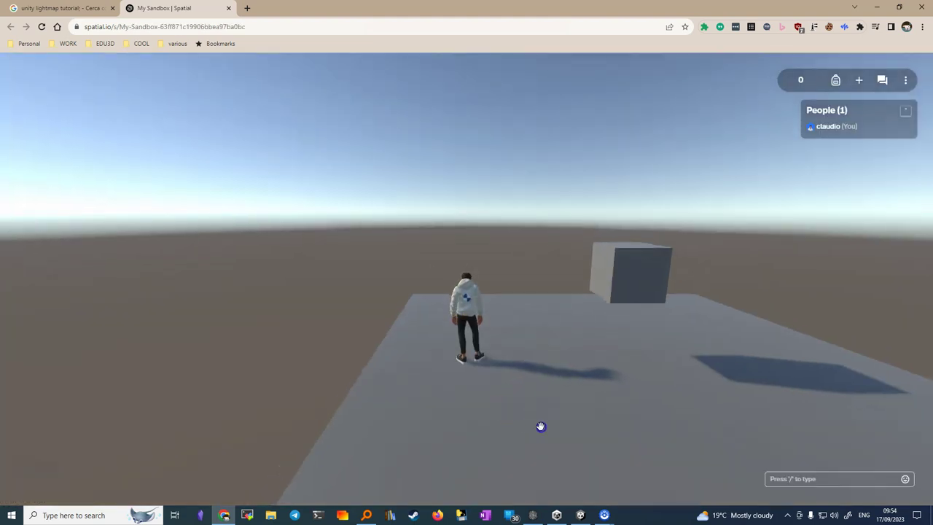
key(d)
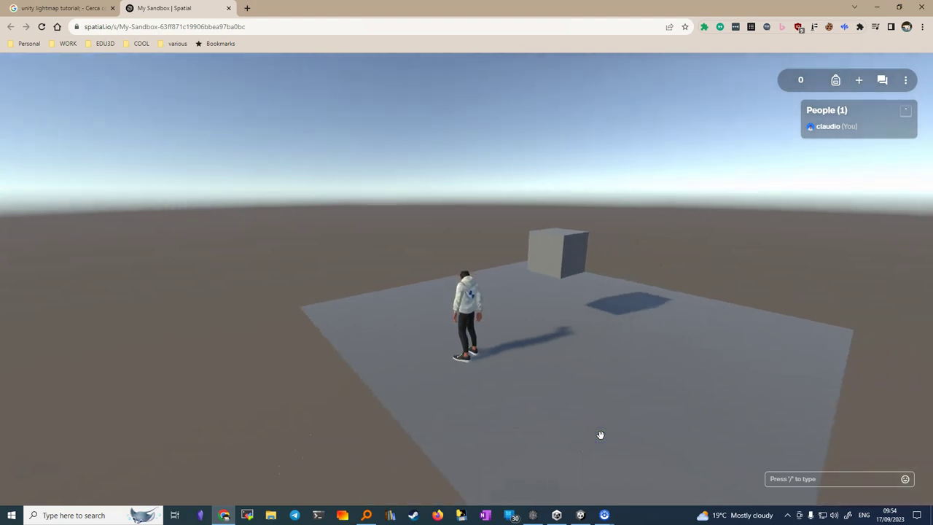
key(d)
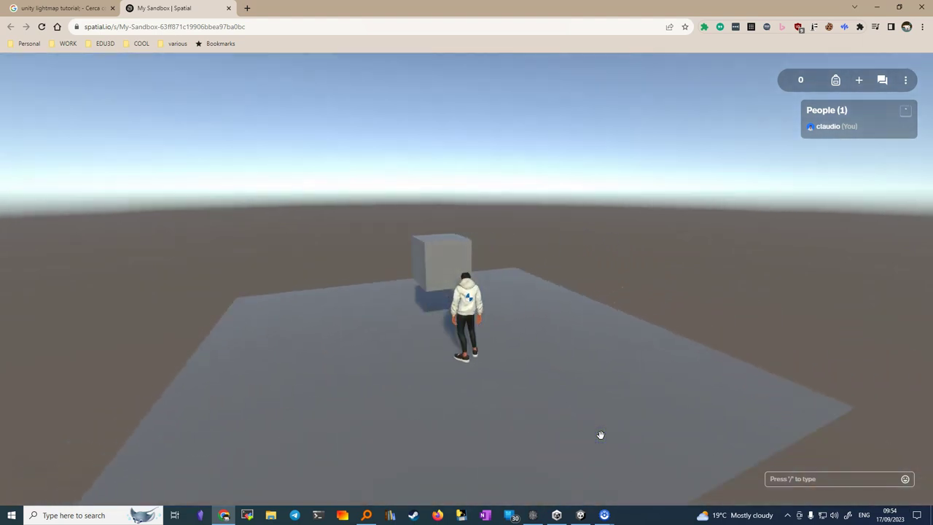
key(d)
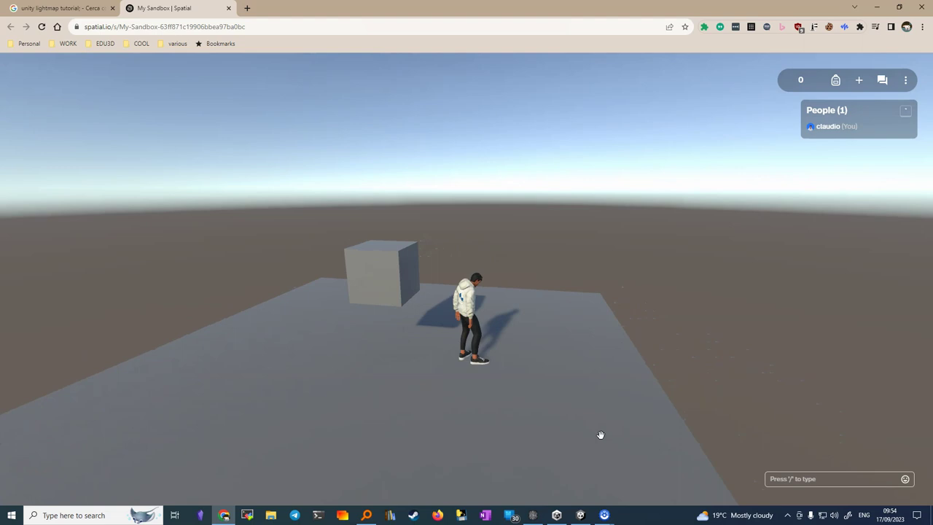
mouse_move(546, 352)
mouse_down()
mouse_move(517, 325)
mouse_move(382, 409)
mouse_up()
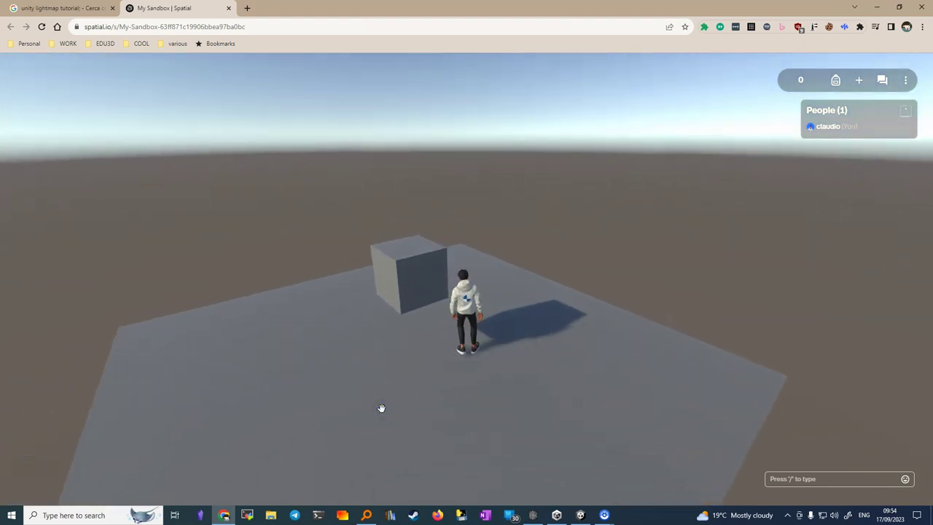
click(382, 408)
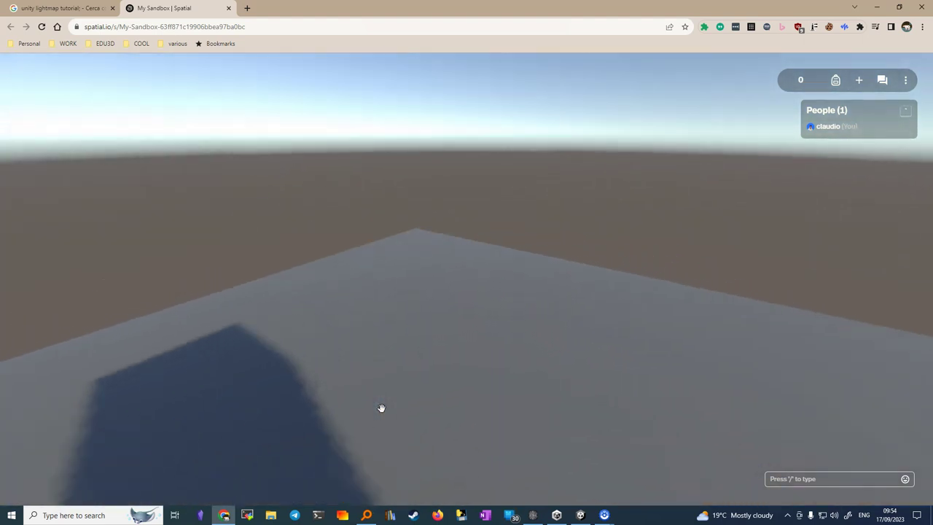
key(a)
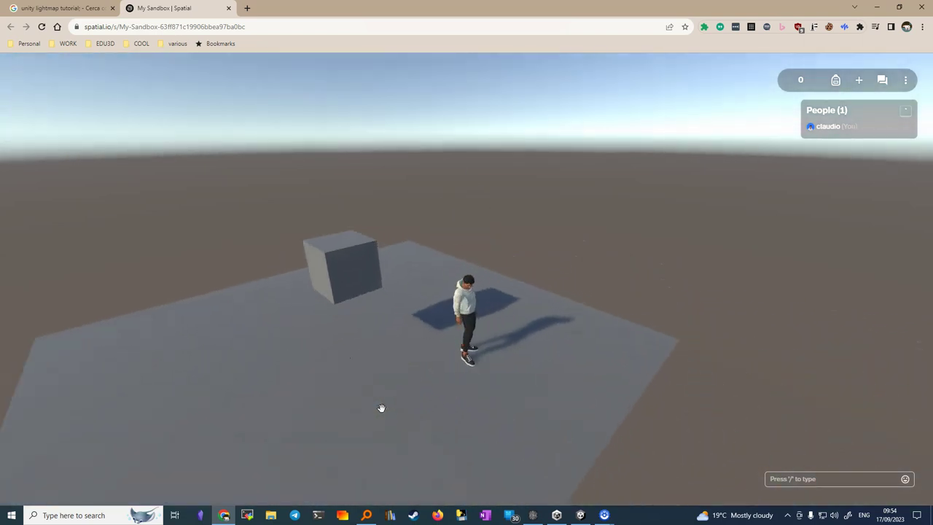
drag(381, 410, 448, 326)
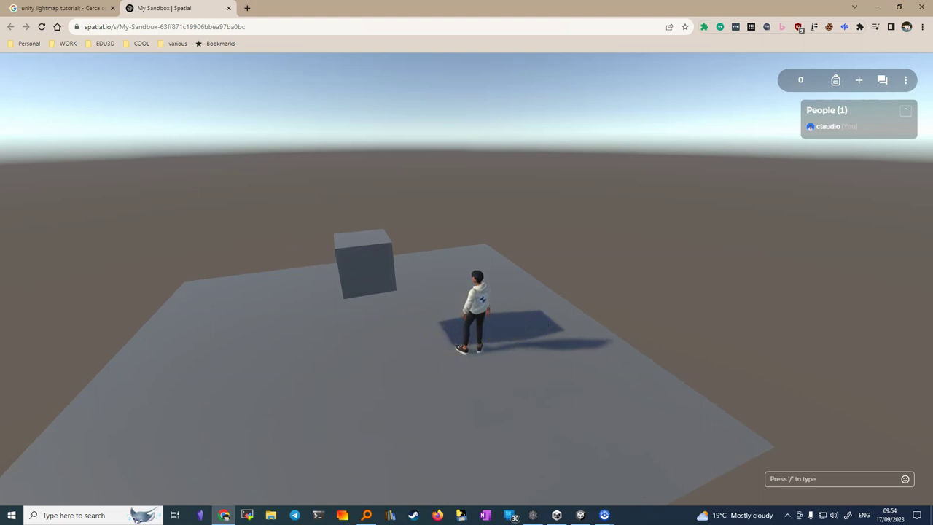
Return to Unity and open Assets > pakkio > light to show the baked lightmaps.
click(578, 514)
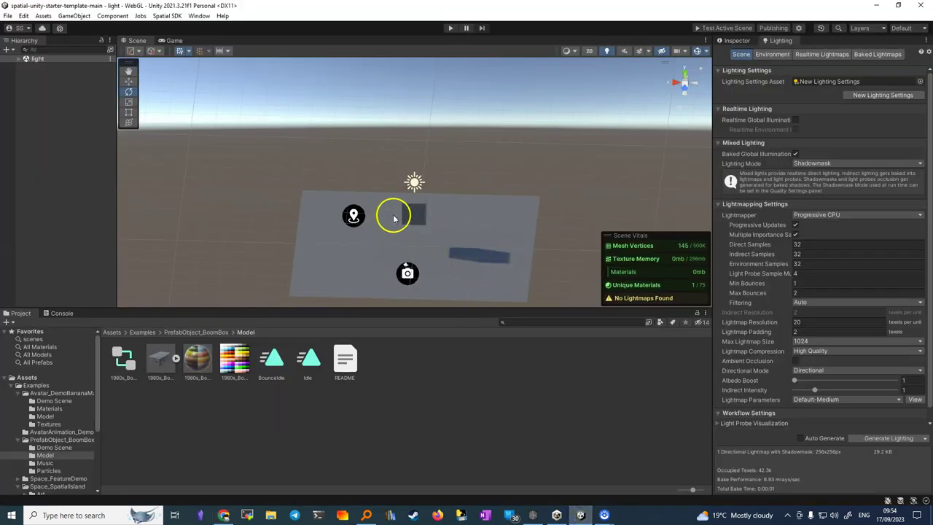
scroll(423, 241, up, 2)
scroll(423, 238, down, 1)
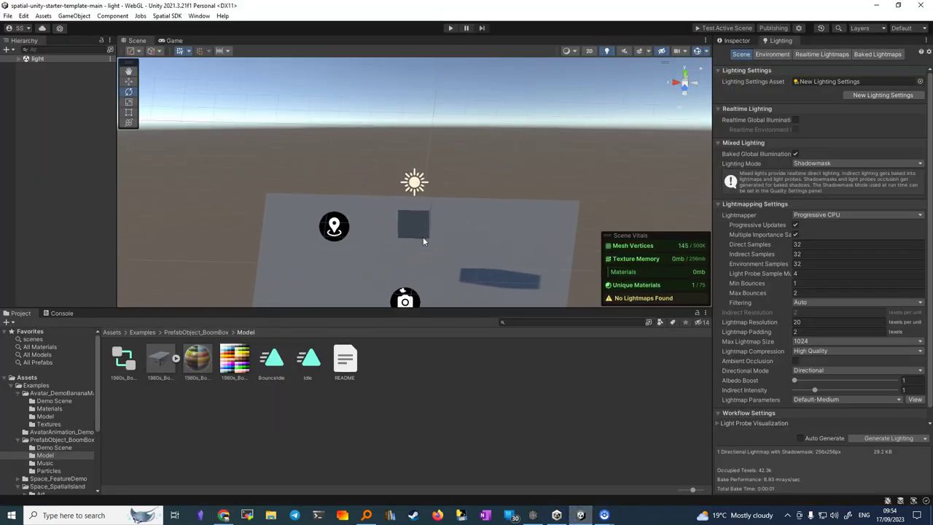
scroll(419, 283, down, 1)
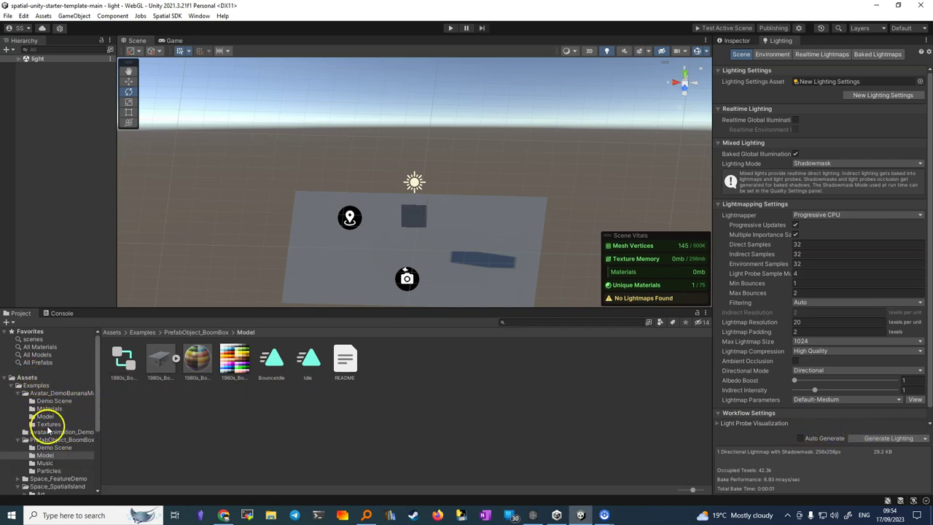
scroll(48, 420, down, 2)
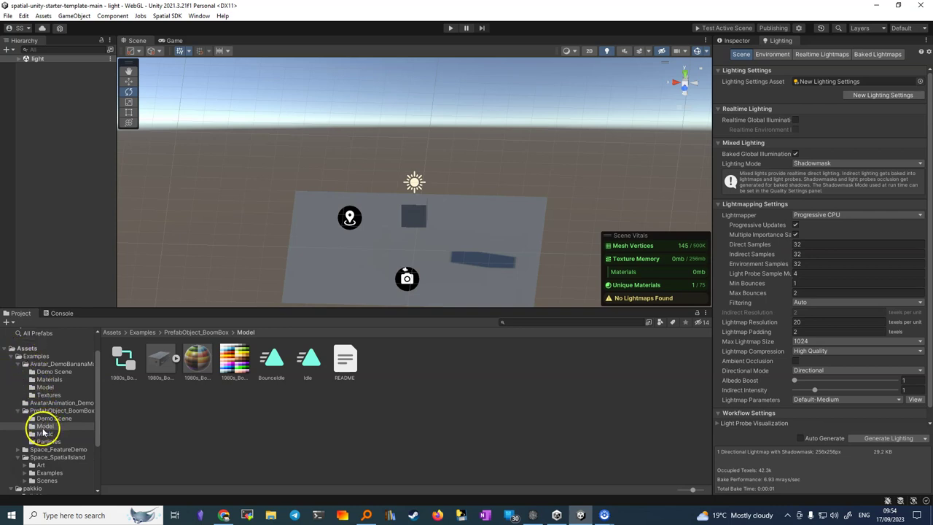
scroll(43, 432, down, 4)
scroll(38, 424, down, 1)
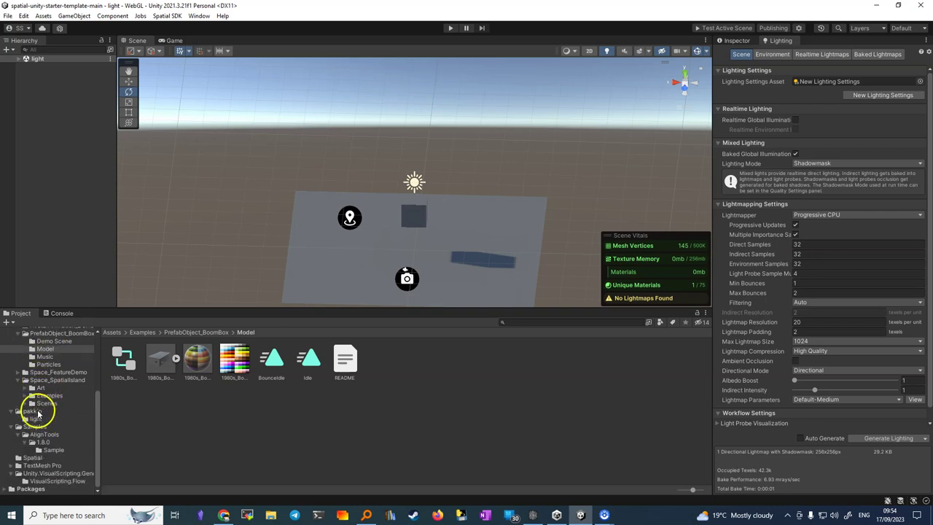
click(35, 419)
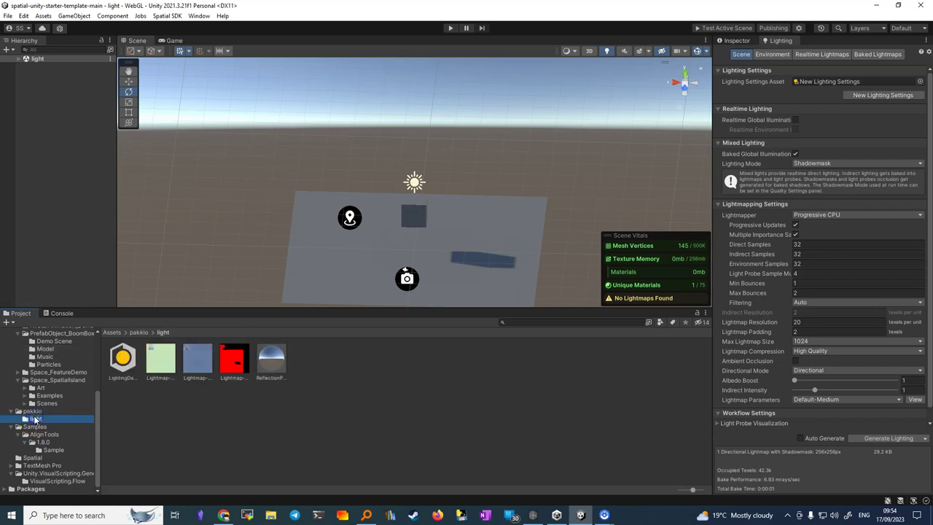
Browse the pakkio folder and open the light folder's lightmap assets.
click(34, 411)
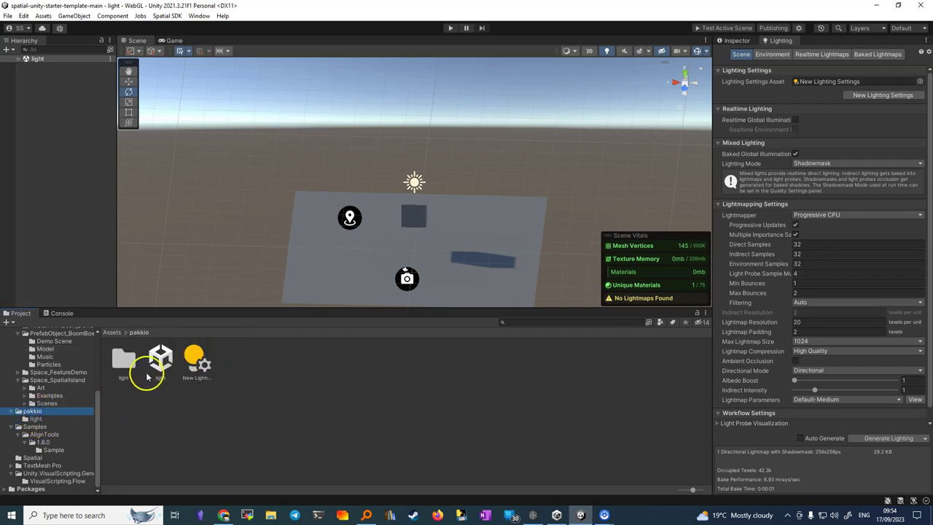
double_click(123, 362)
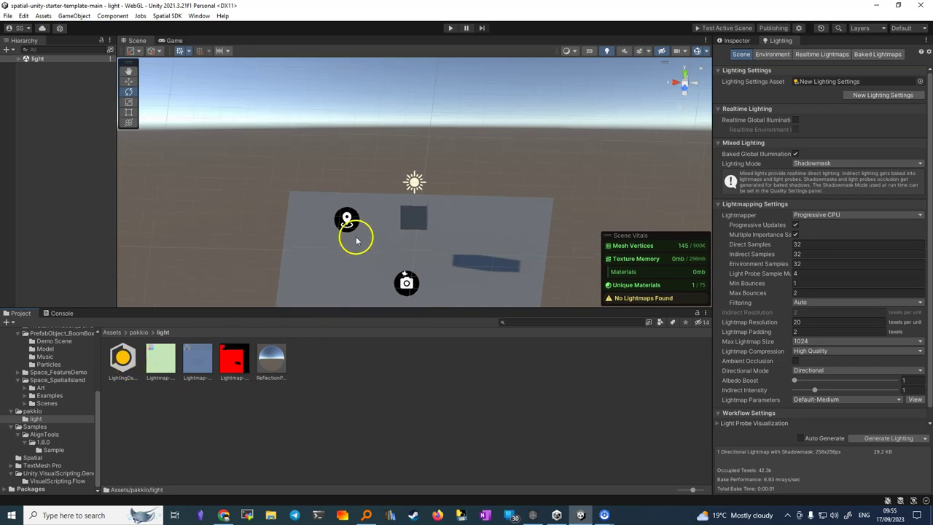
scroll(358, 236, up, 4)
scroll(357, 266, down, 2)
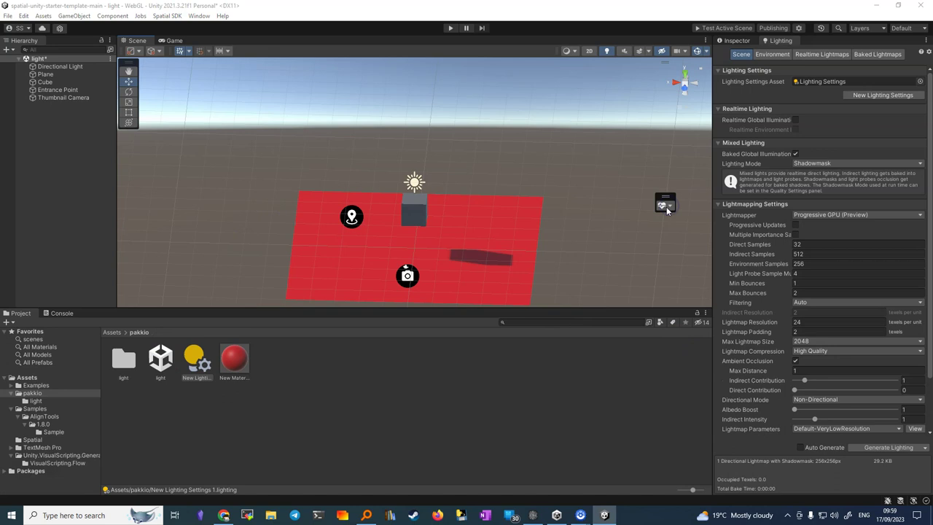
click(668, 209)
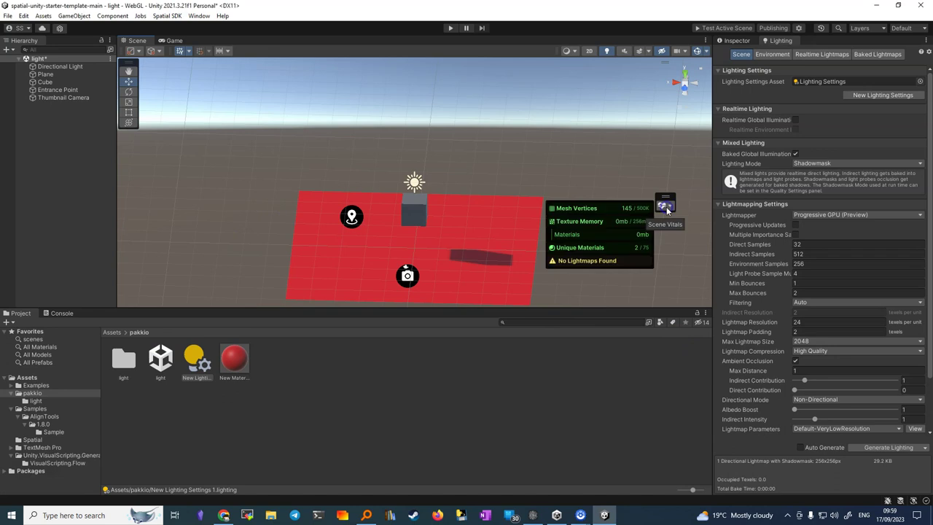